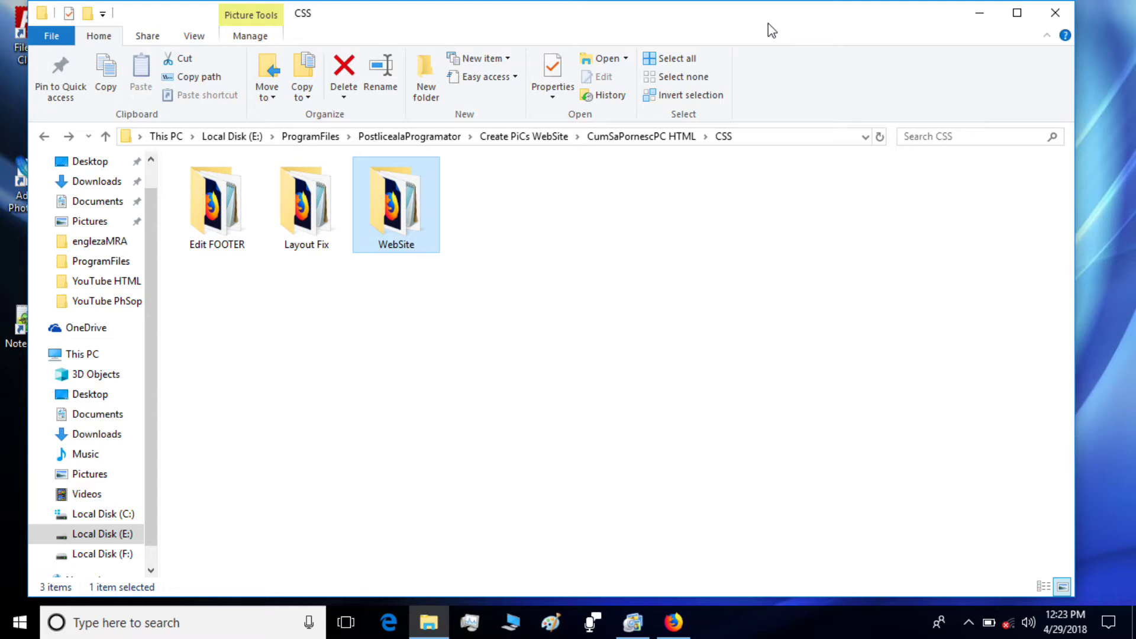
- Switch to Firefox to view the Tehnologia Viitorului page, then return to the CSS folder
{"action": "left_click", "coordinate": [900, 226]}
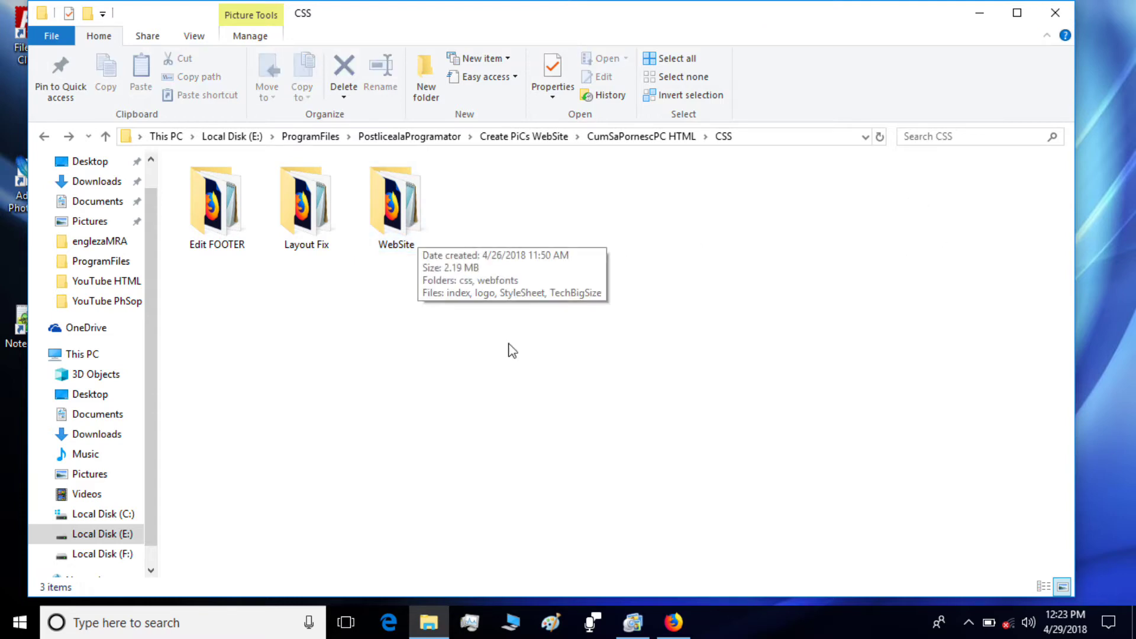
{"action": "left_click", "coordinate": [678, 628]}
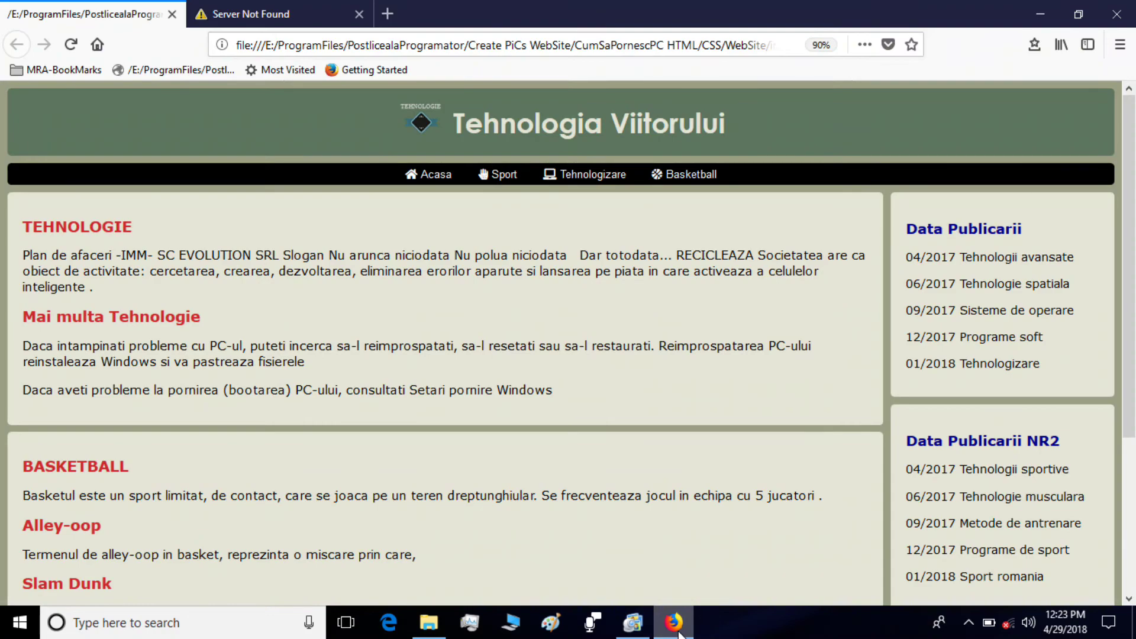
{"action": "left_click", "coordinate": [677, 628]}
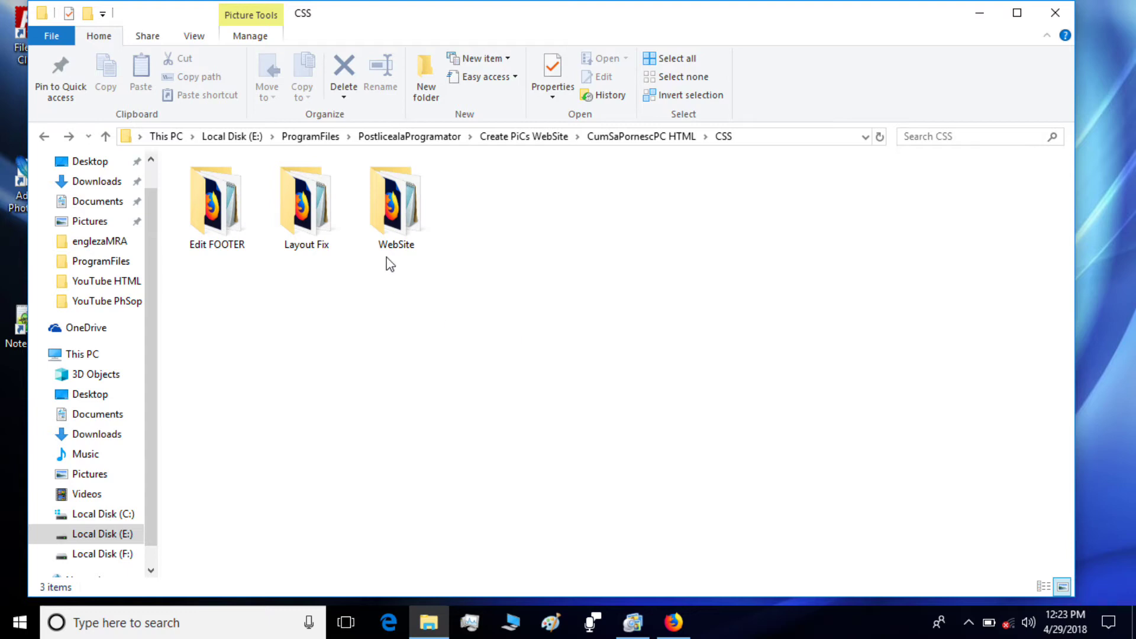
- Try to rename the WebSite folder as TehnologiaViitorului
{"action": "double_click", "coordinate": [394, 236]}
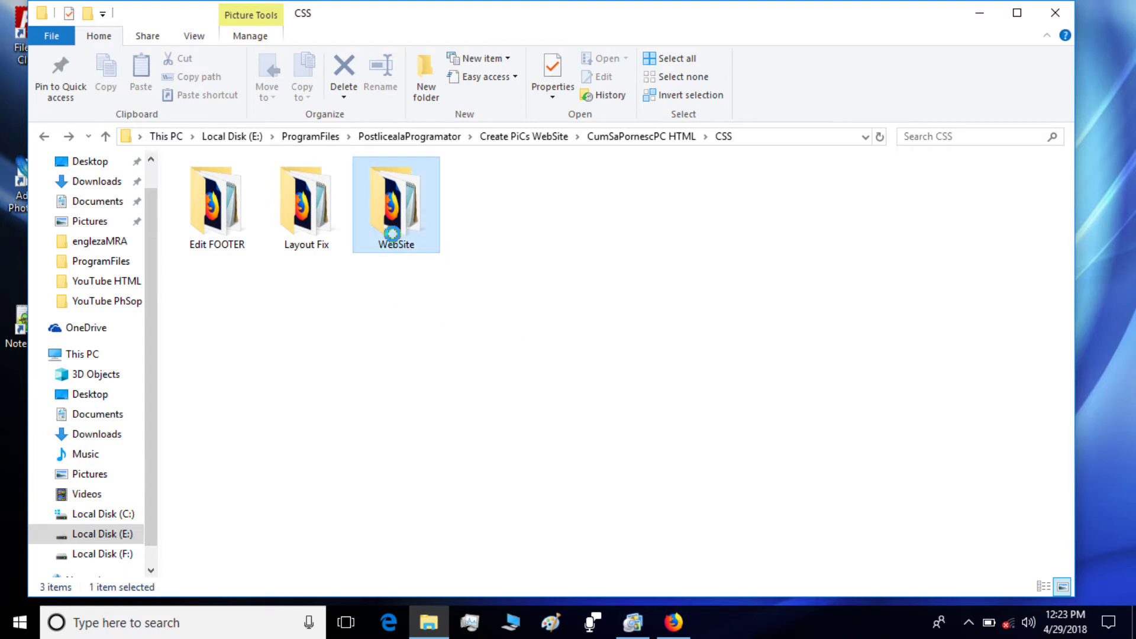
{"action": "right_click", "coordinate": [393, 234]}
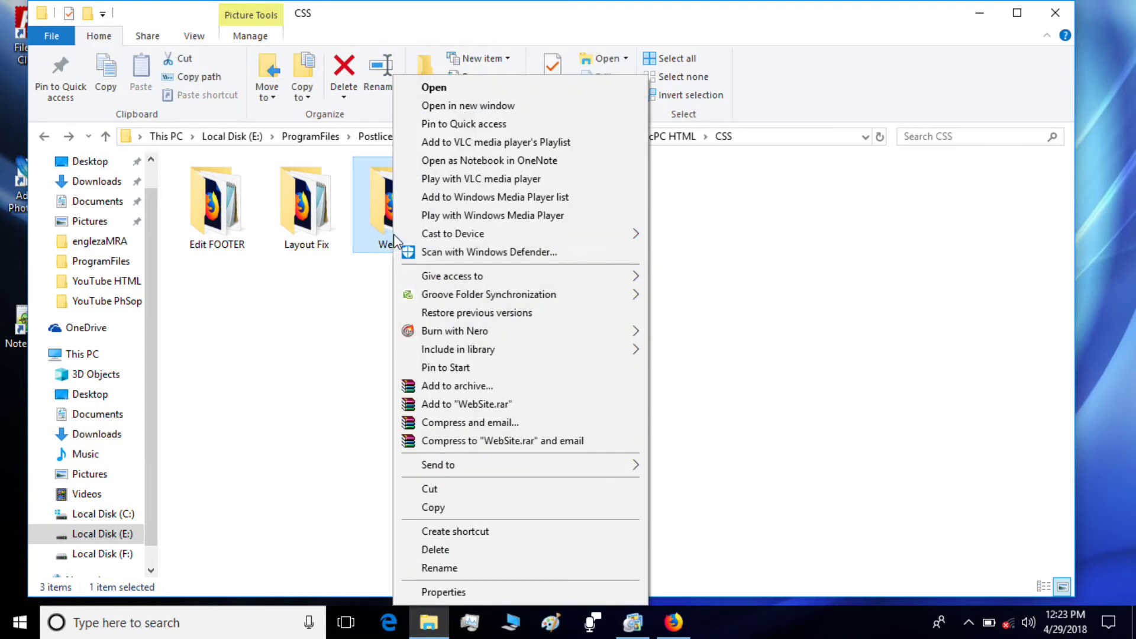
{"action": "left_click", "coordinate": [439, 567]}
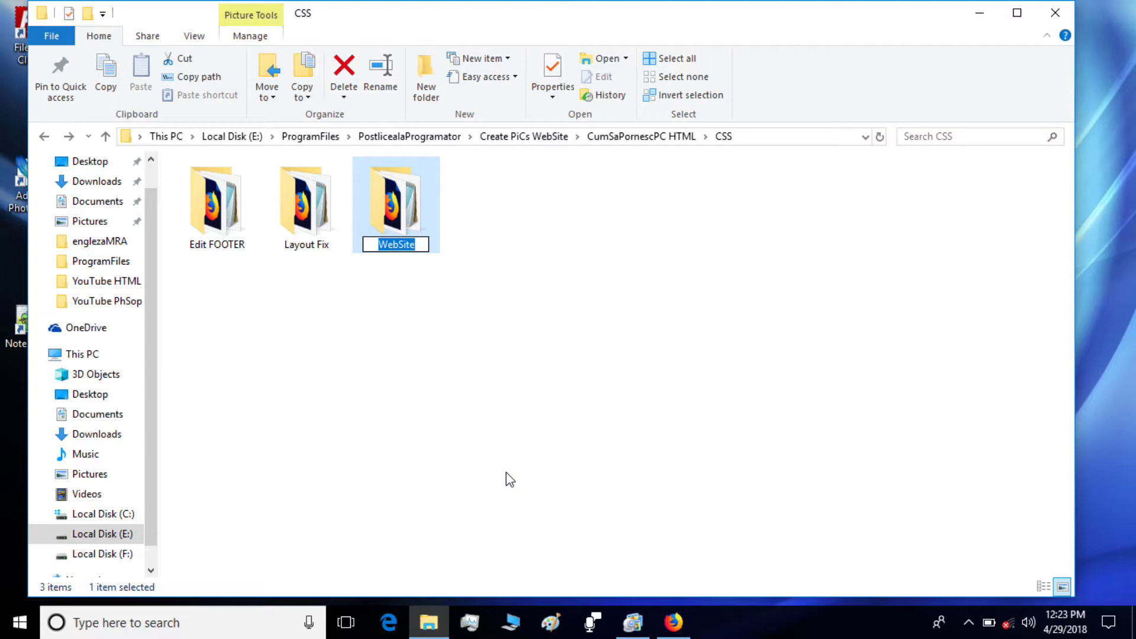
{"action": "type", "text": "Te"}
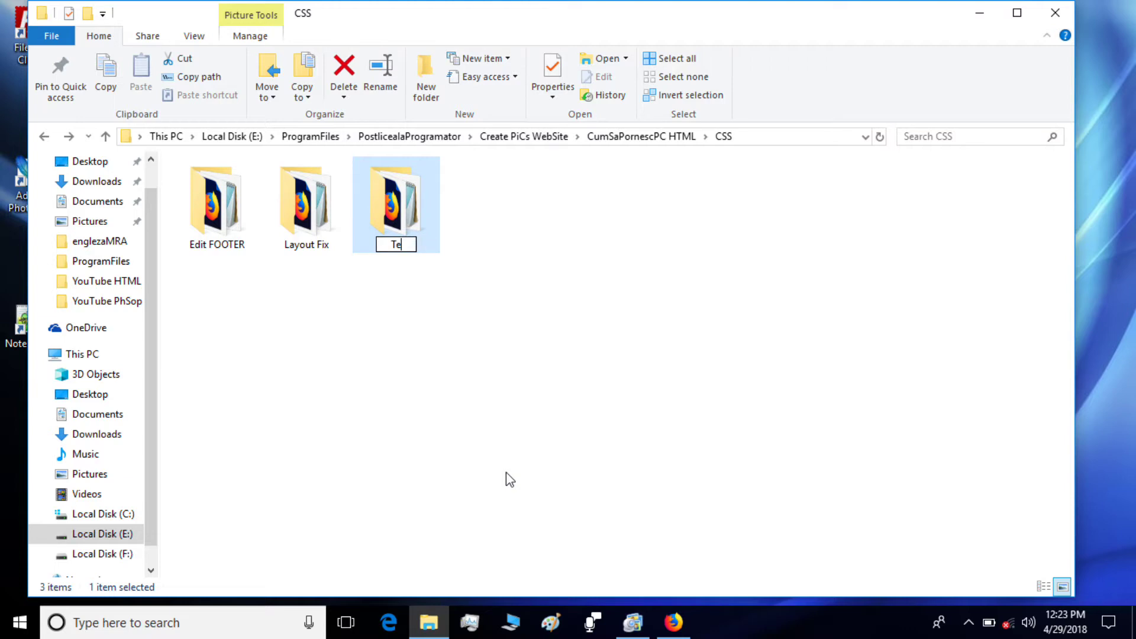
{"action": "type", "text": "hnolo"}
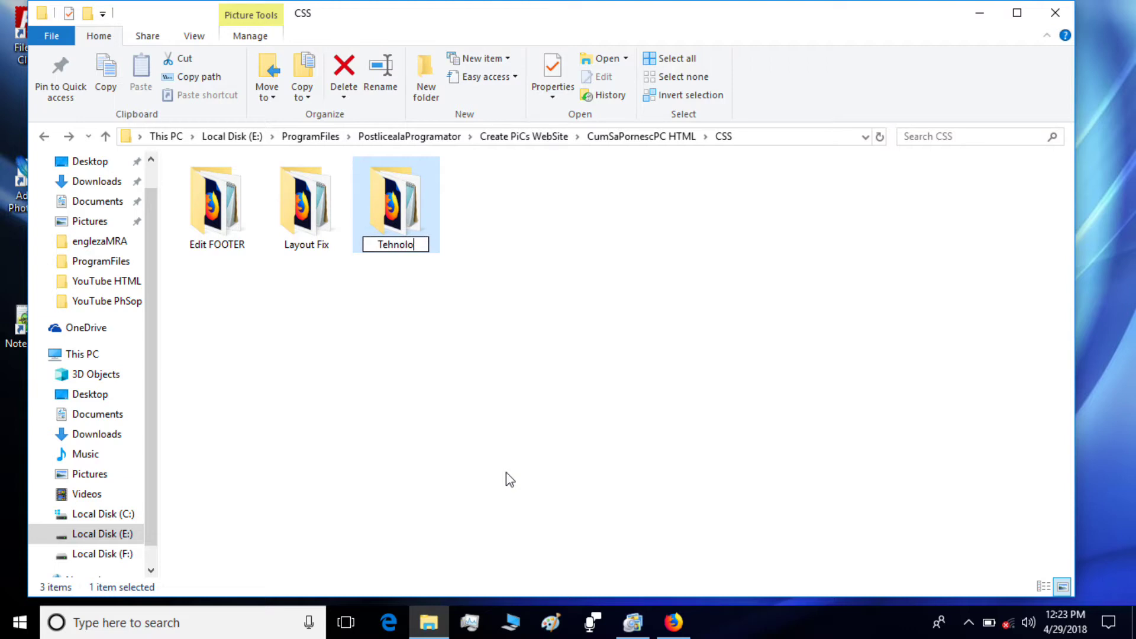
{"action": "type", "text": "giaViit"}
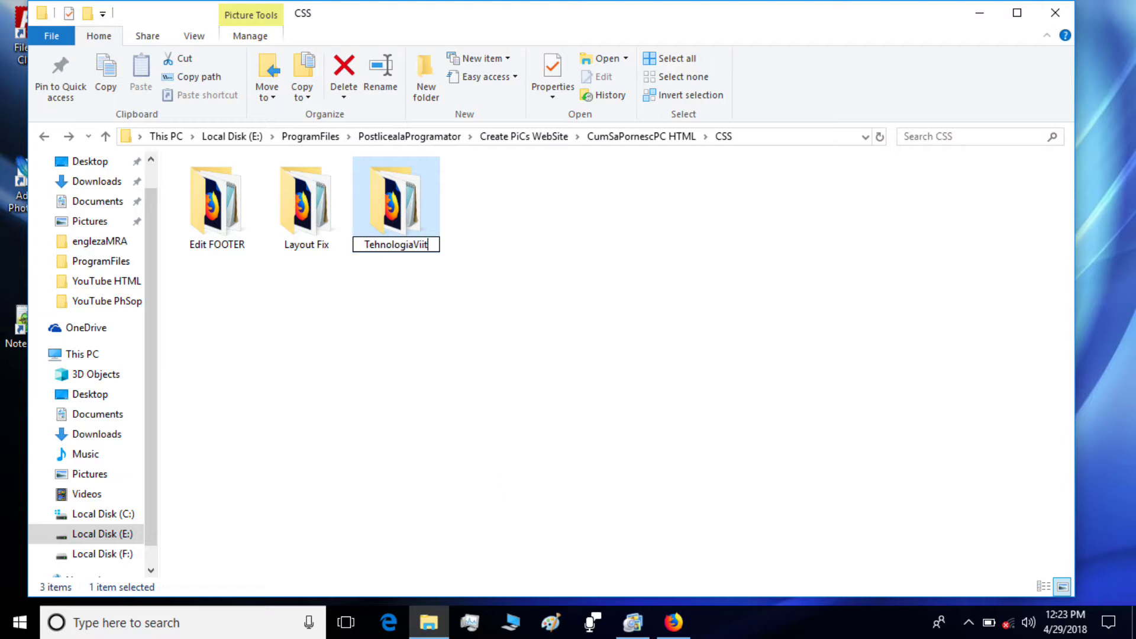
{"action": "type", "text": "orului"}
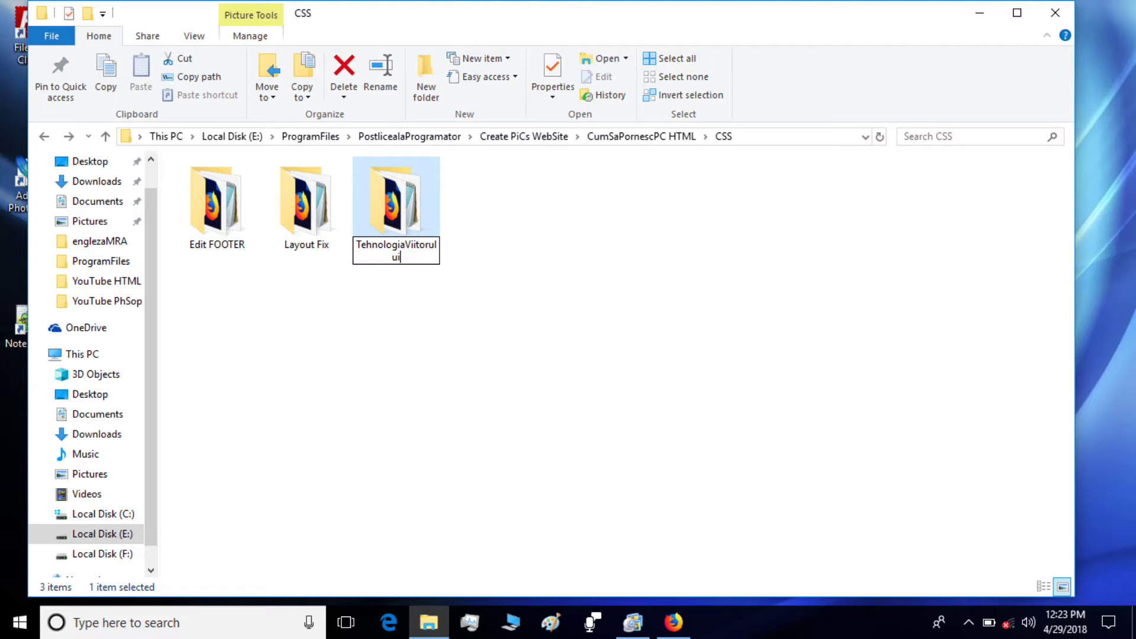
{"action": "left_click", "coordinate": [410, 207]}
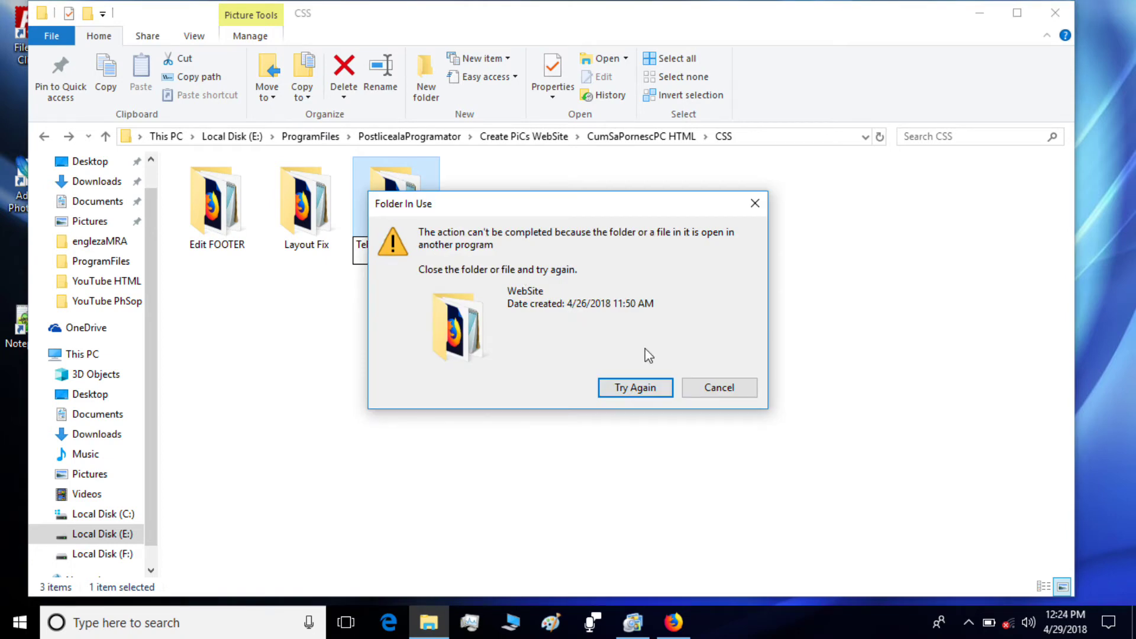
{"action": "left_click", "coordinate": [708, 391]}
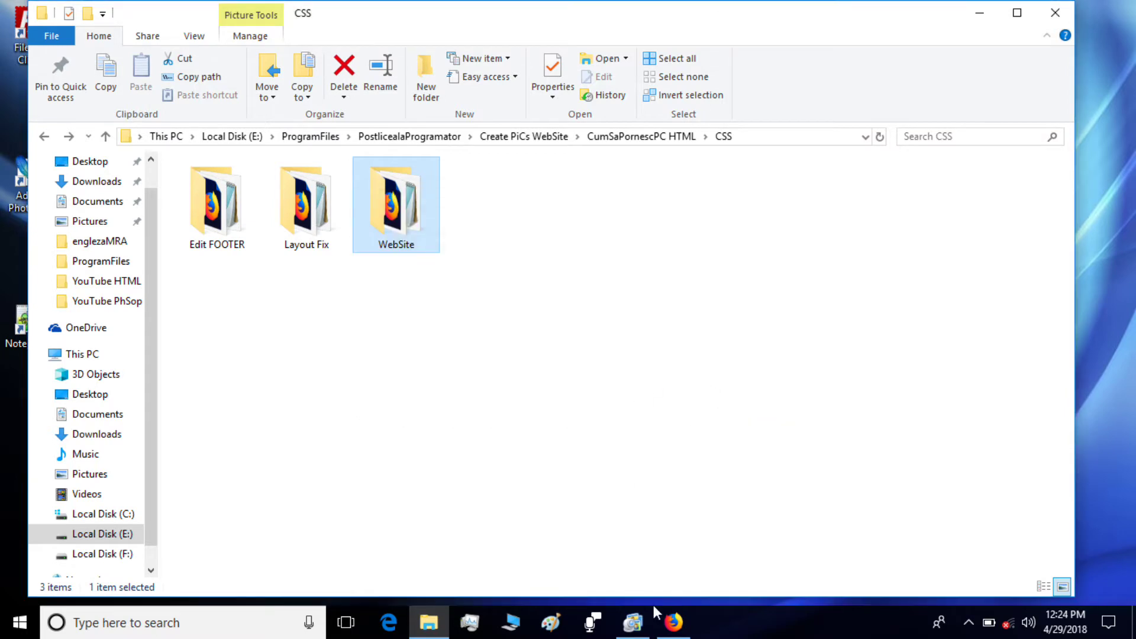
- Close the Firefox window with all its open tabs
{"action": "mouse_move", "coordinate": [673, 621]}
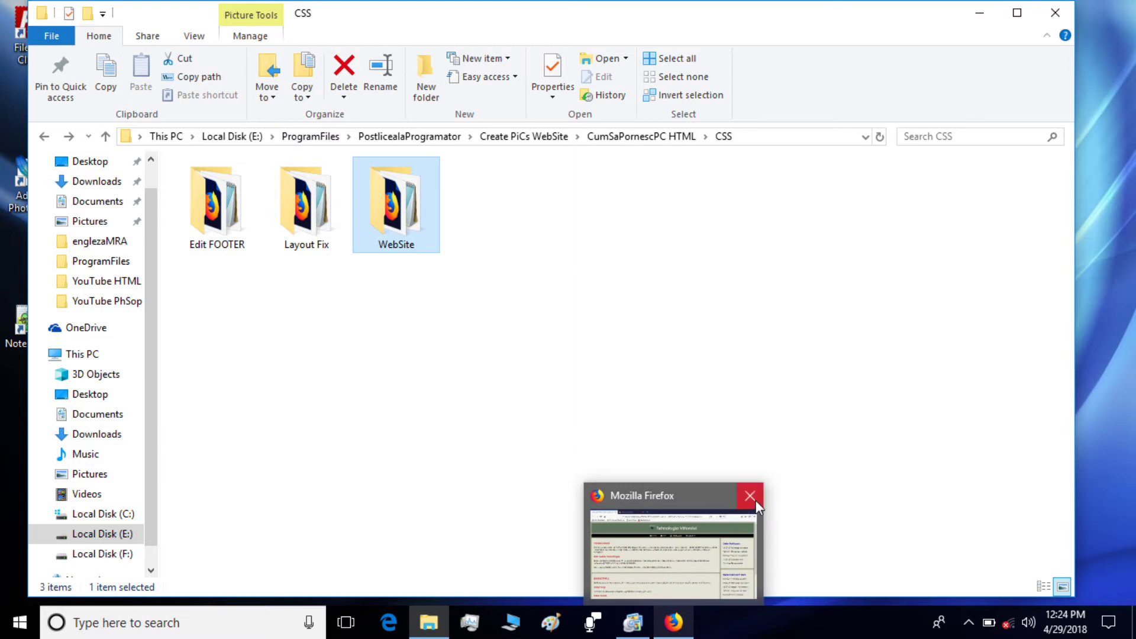
{"action": "left_click", "coordinate": [754, 499]}
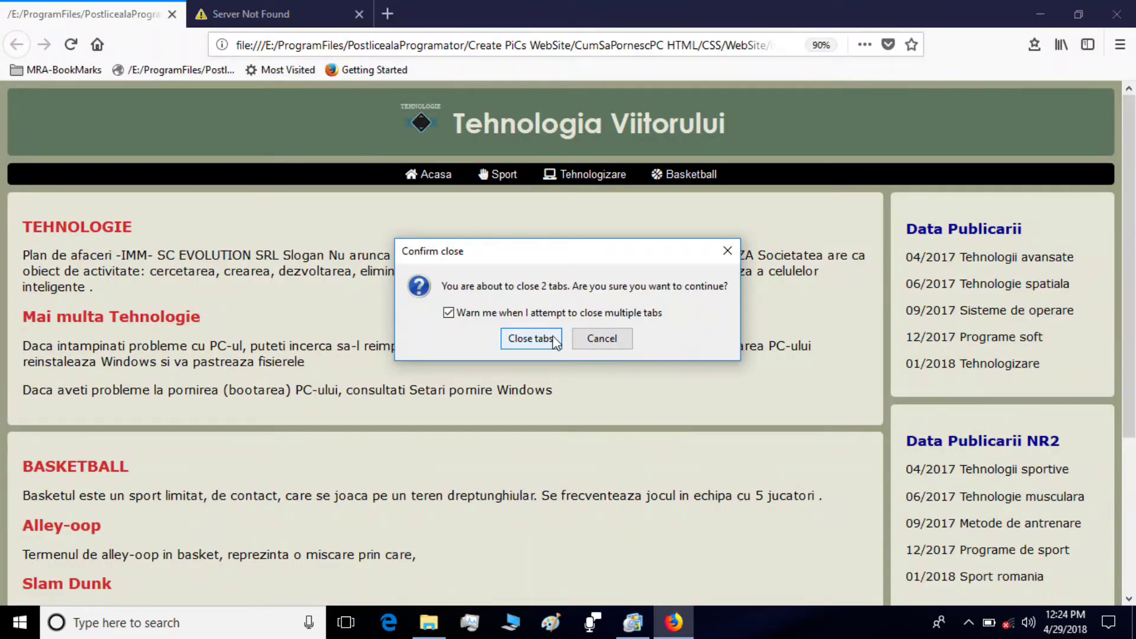
{"action": "left_click", "coordinate": [554, 341]}
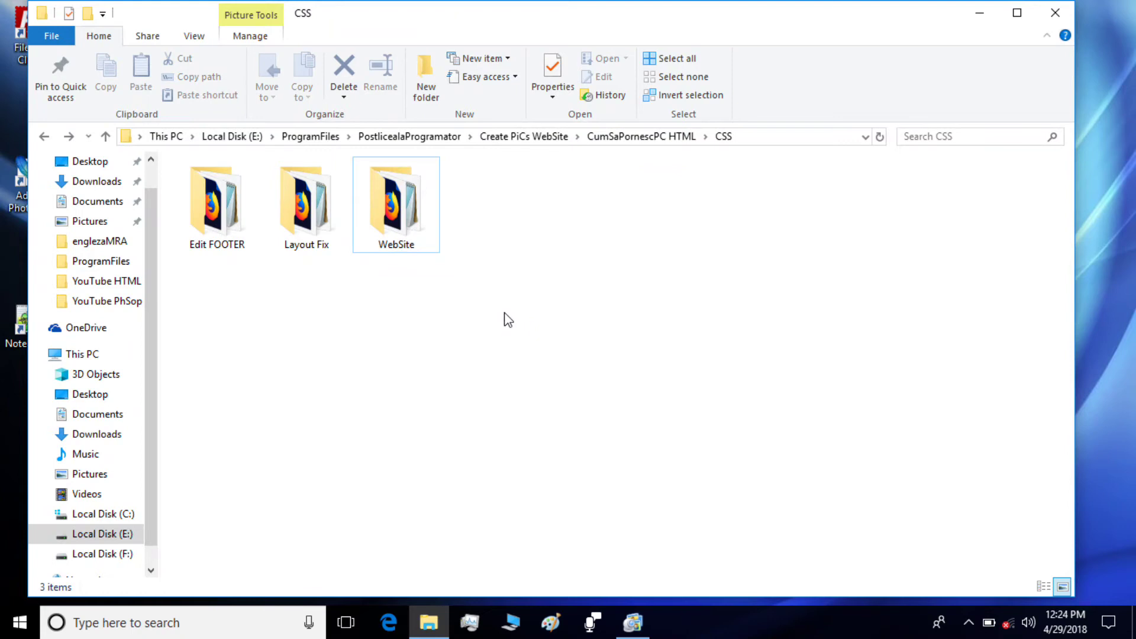
- Rename the WebSite folder as TehnologiaViitorului
{"action": "right_click", "coordinate": [441, 253]}
{"action": "right_click", "coordinate": [405, 246]}
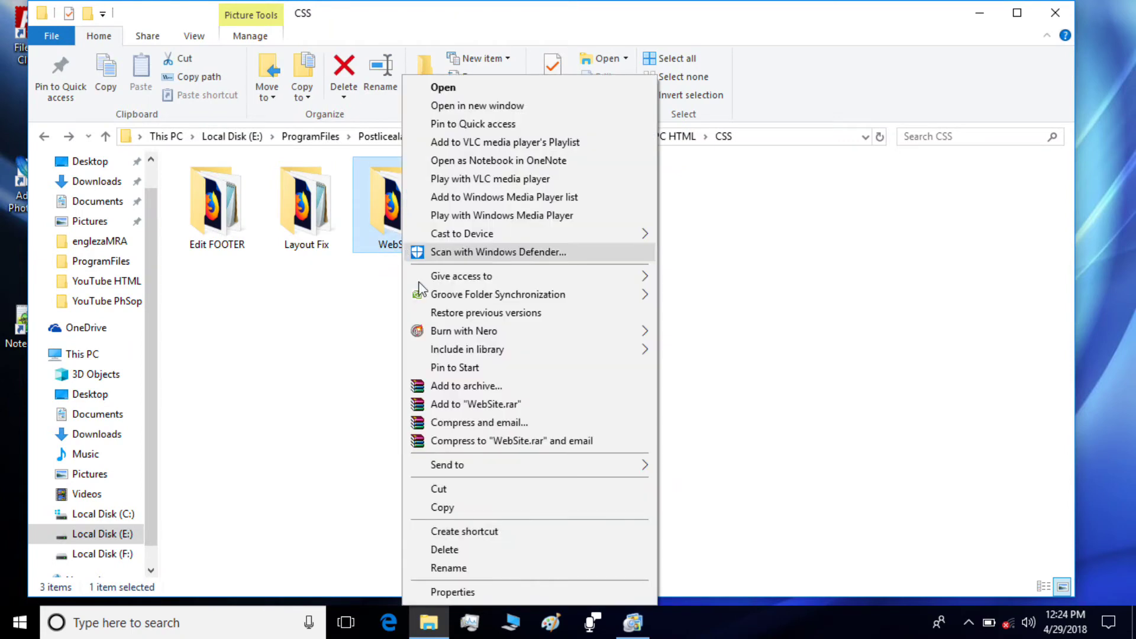
{"action": "left_click", "coordinate": [460, 568]}
{"action": "type", "text": "Tehn"}
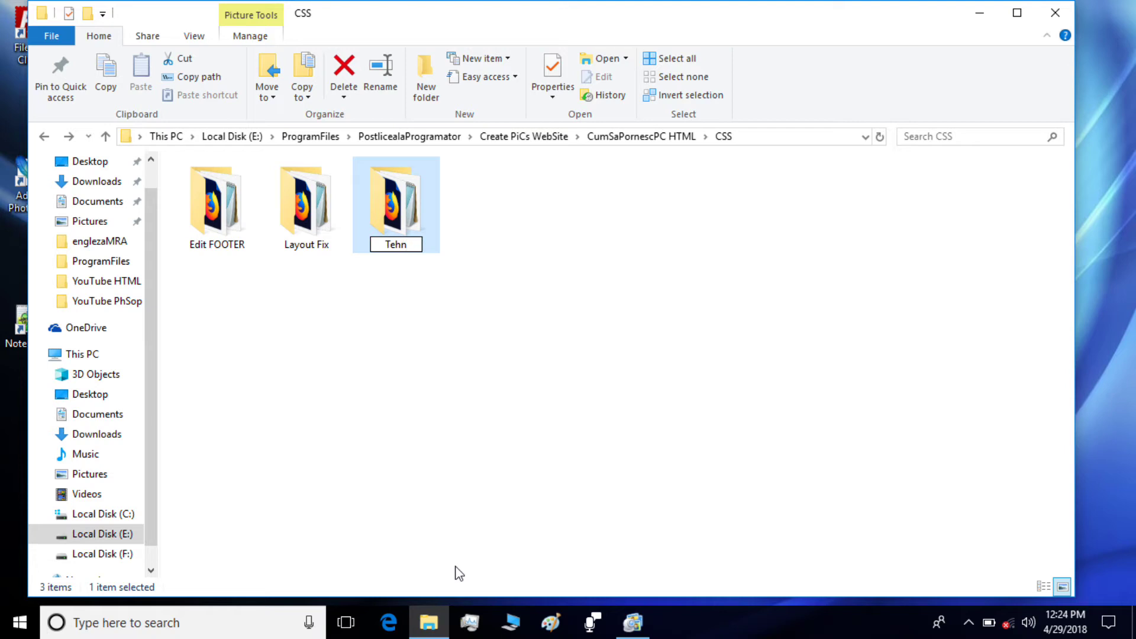
{"action": "type", "text": "ologiaVii"}
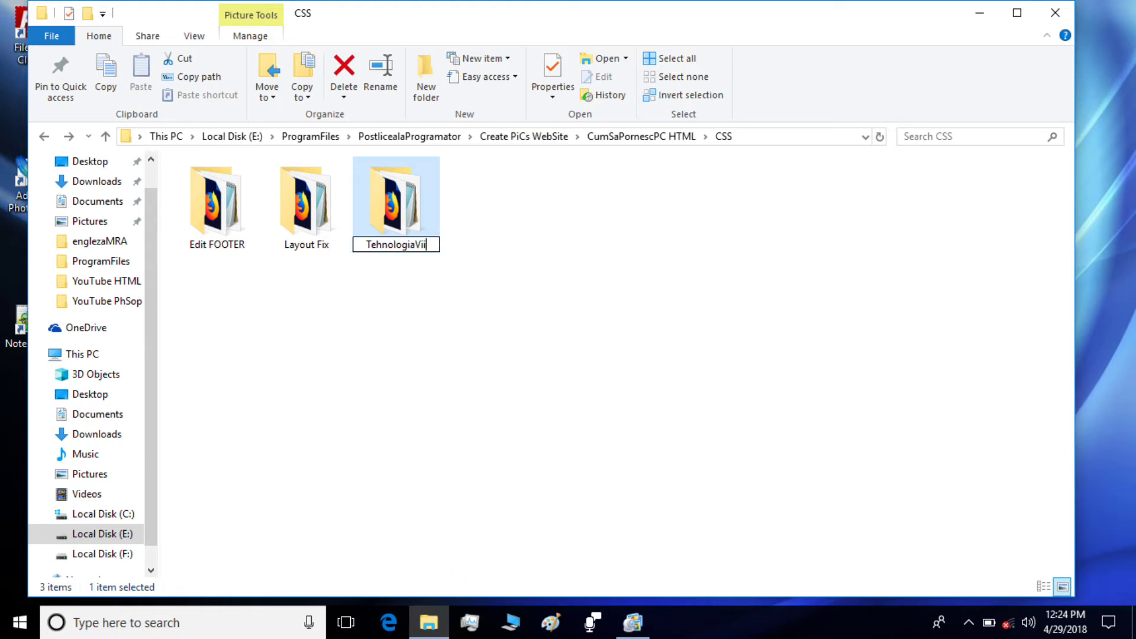
{"action": "type", "text": "torulu"}
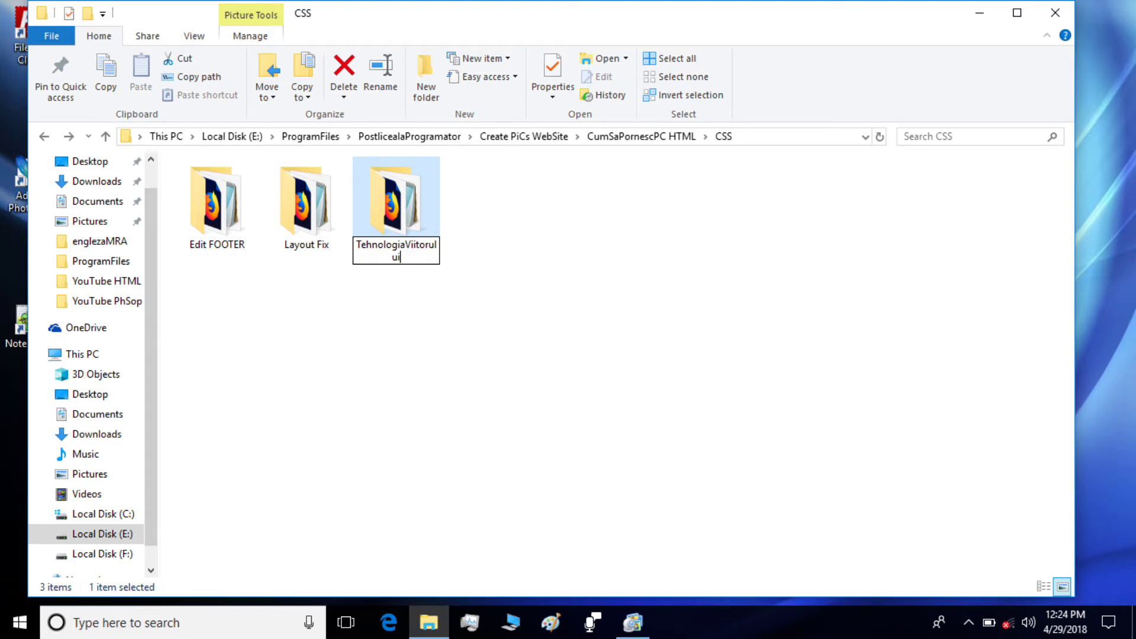
{"action": "type", "text": "i"}
{"action": "left_click", "coordinate": [462, 464]}
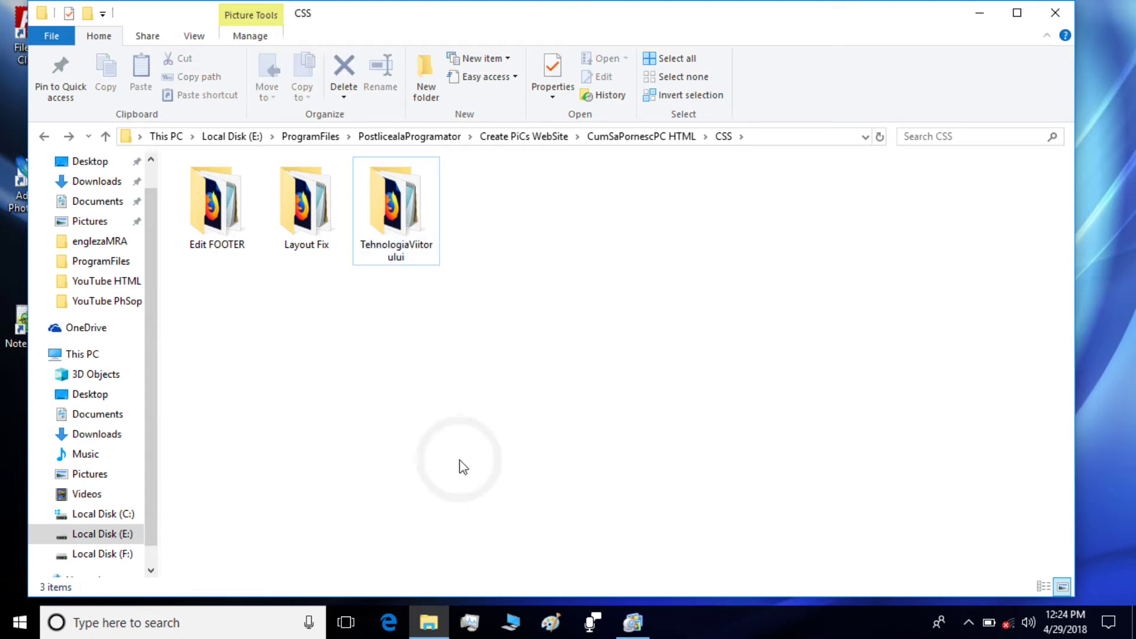
- Open the TehnologiaViitorului folder and create a subfolder named "WebSite - InPrezent" in it
{"action": "double_click", "coordinate": [406, 218]}
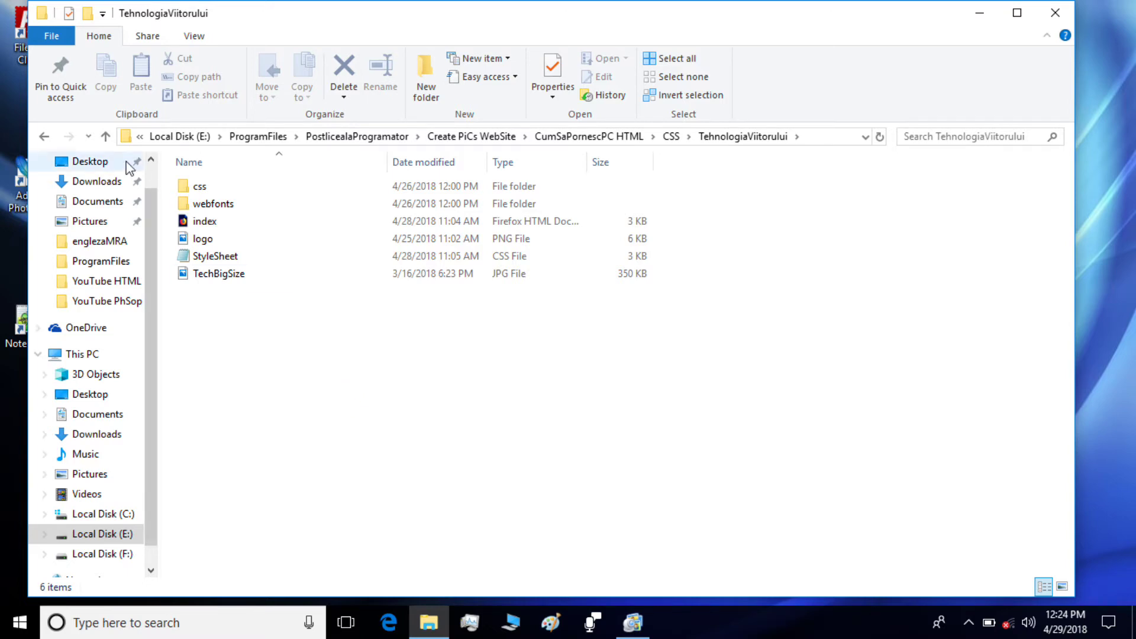
{"action": "left_click", "coordinate": [44, 137]}
{"action": "double_click", "coordinate": [409, 205]}
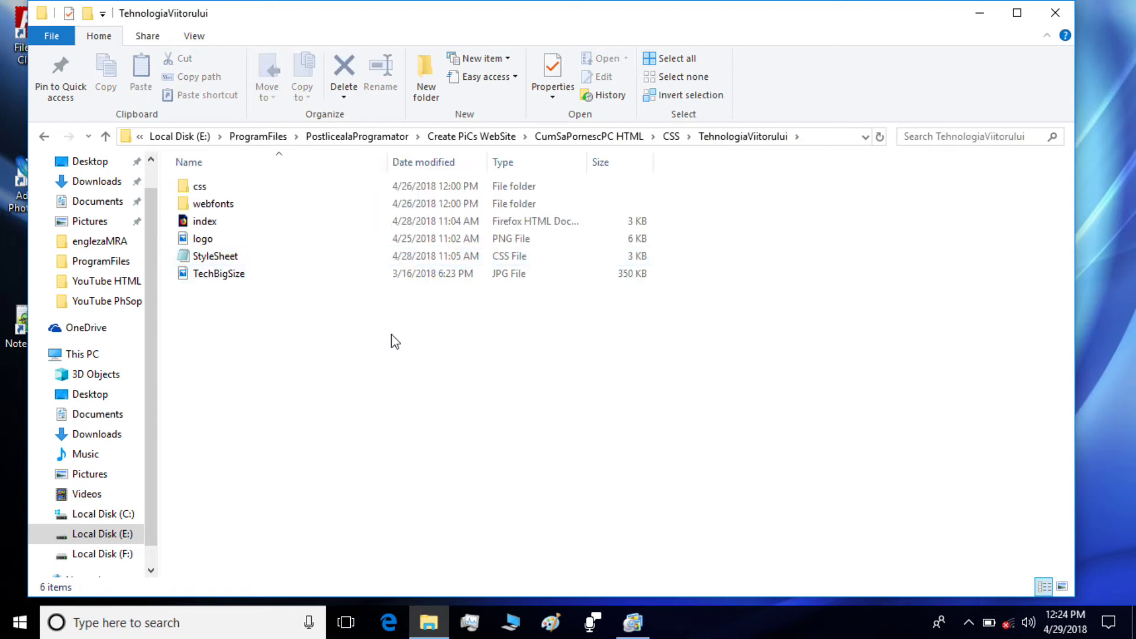
{"action": "right_click", "coordinate": [391, 334]}
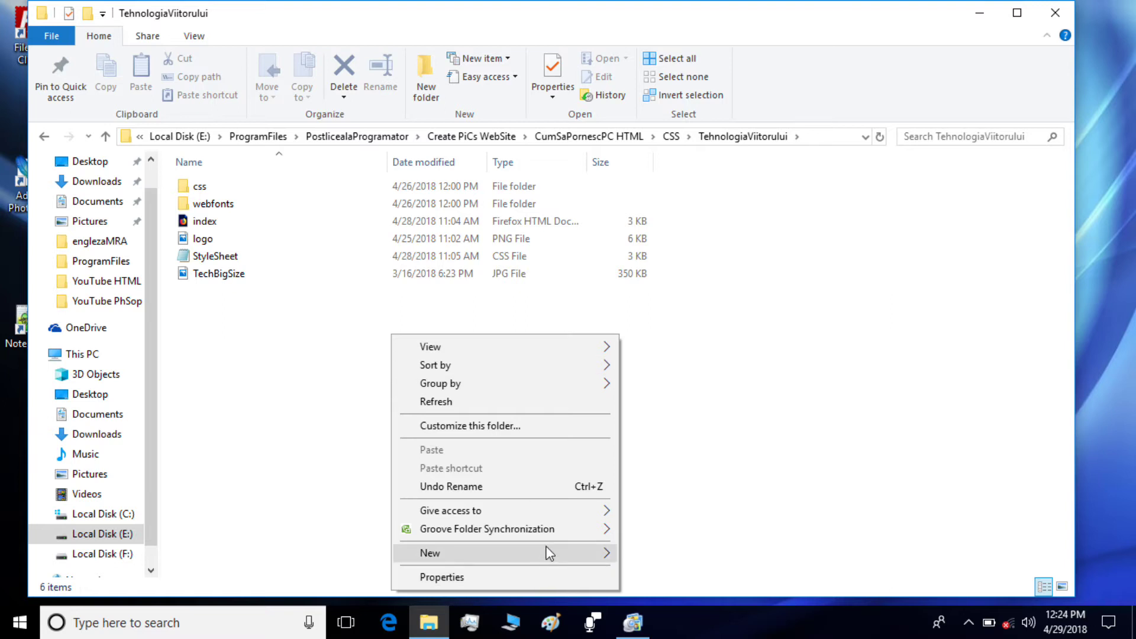
{"action": "mouse_move", "coordinate": [547, 548]}
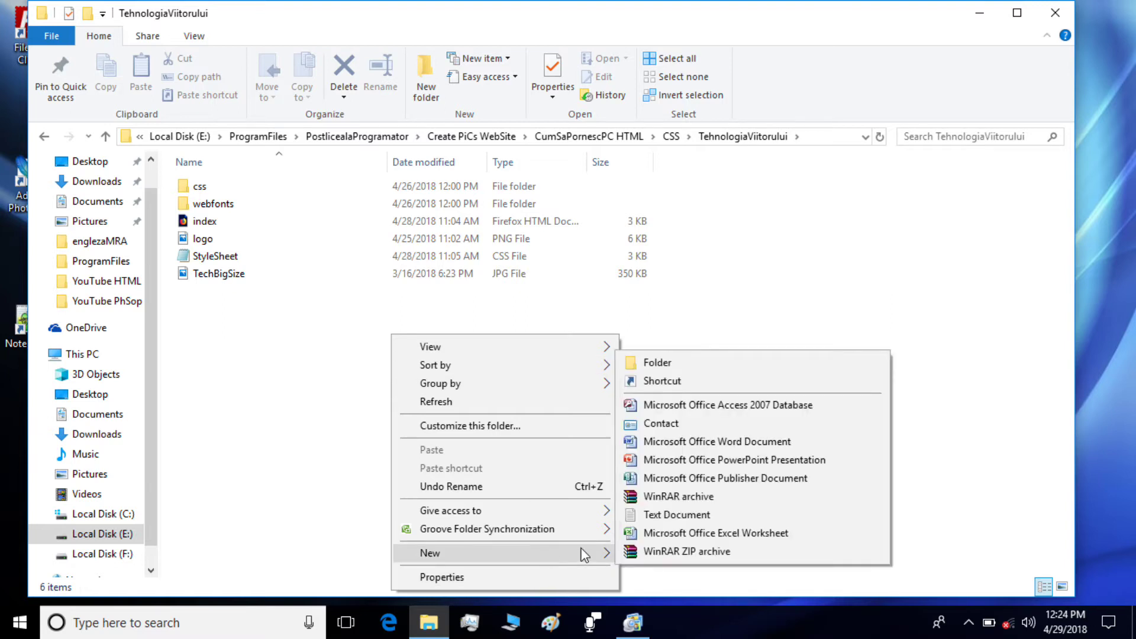
{"action": "left_click", "coordinate": [690, 362]}
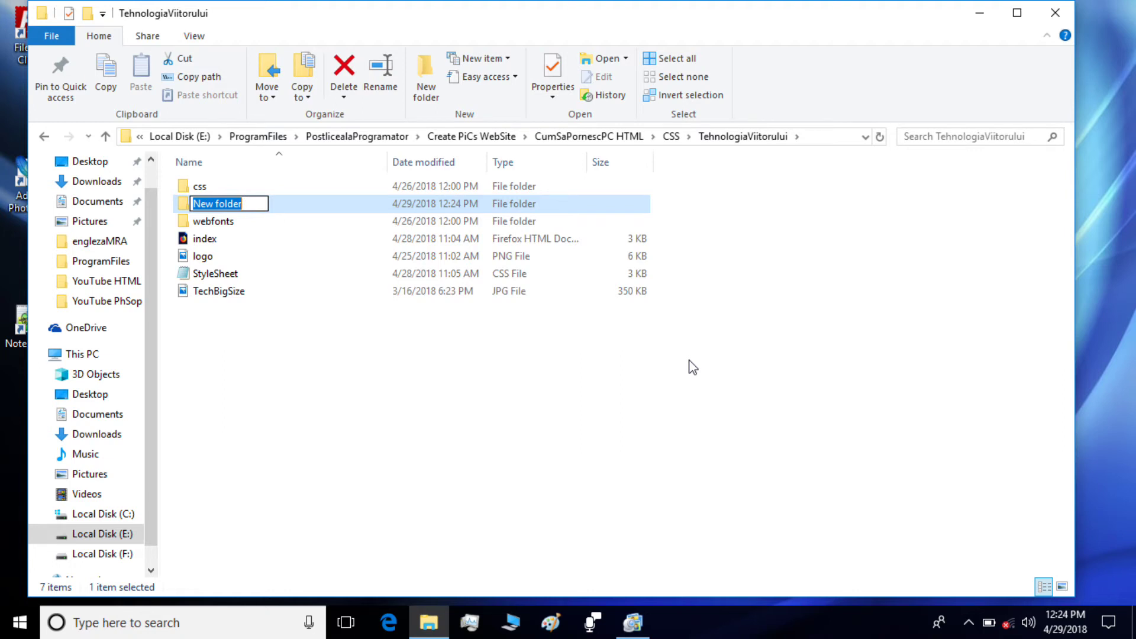
{"action": "type", "text": "WebSite - InP"}
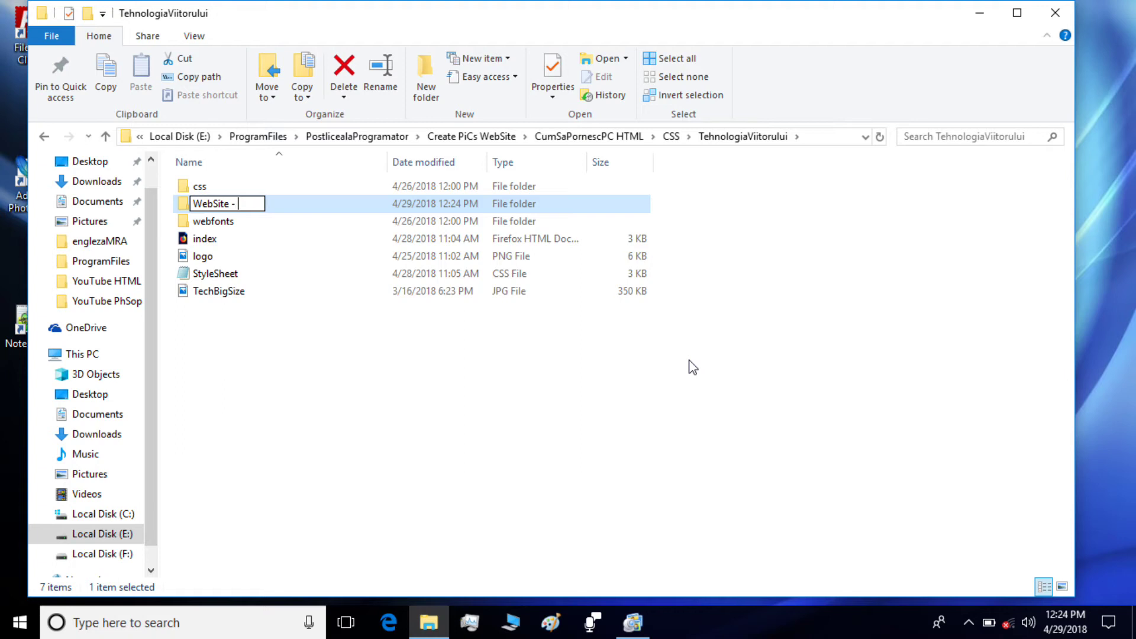
{"action": "type", "text": "rezent"}
{"action": "left_click", "coordinate": [512, 428]}
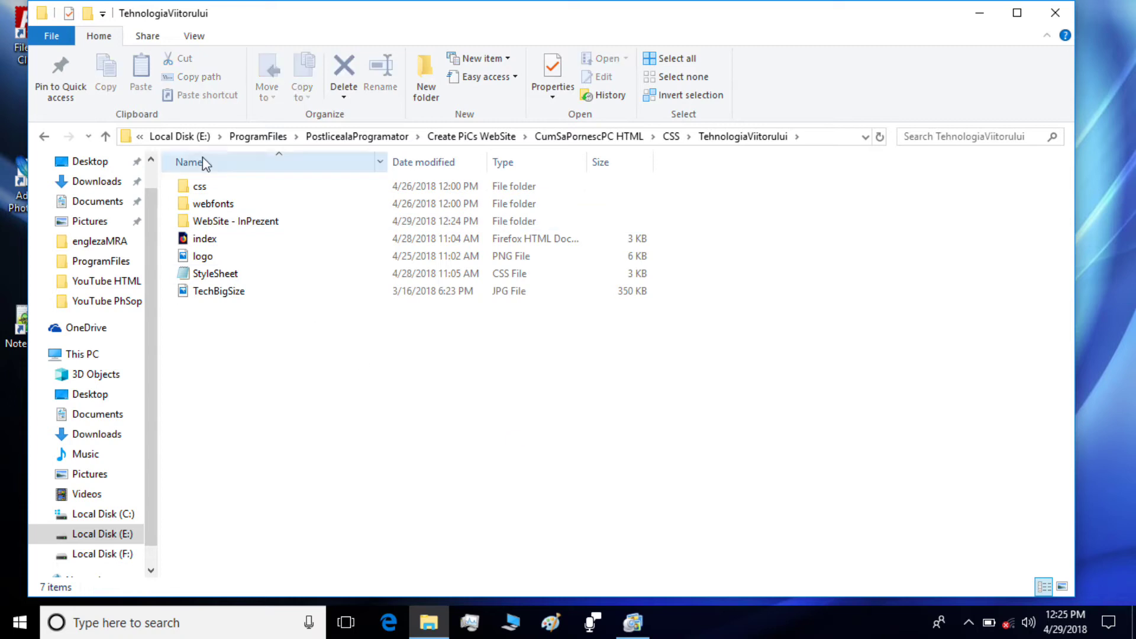
- Move the css and webfonts folders into the "WebSite - InPrezent" folder
{"action": "left_click", "coordinate": [194, 186]}
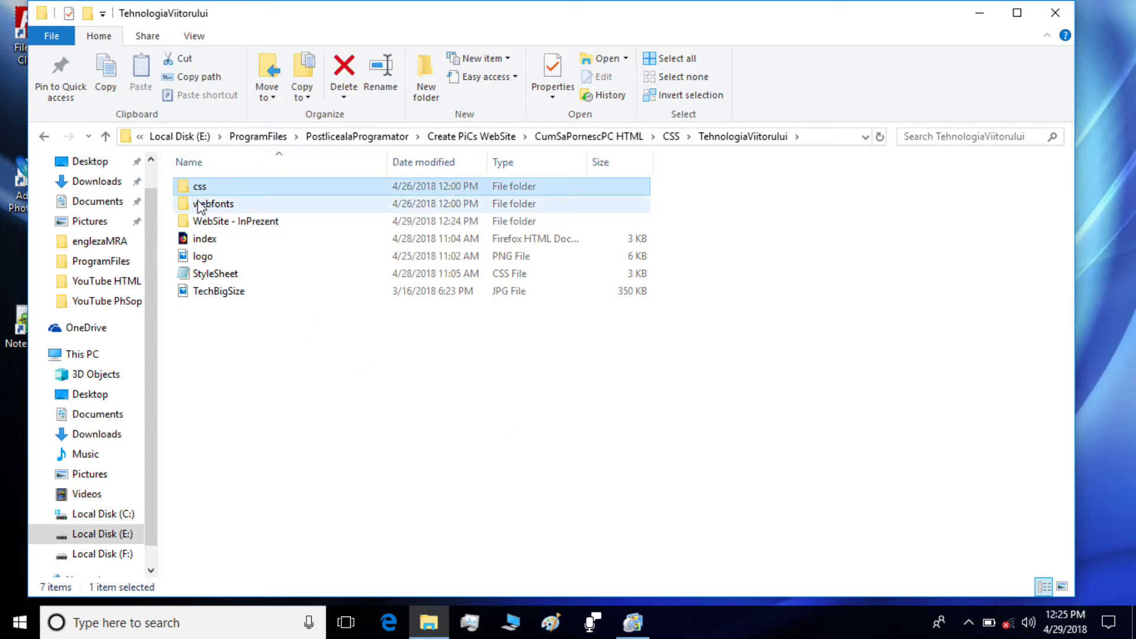
{"action": "left_click", "coordinate": [198, 205], "text": "ctrl"}
{"action": "left_click_drag", "start_coordinate": [204, 204], "coordinate": [216, 222]}
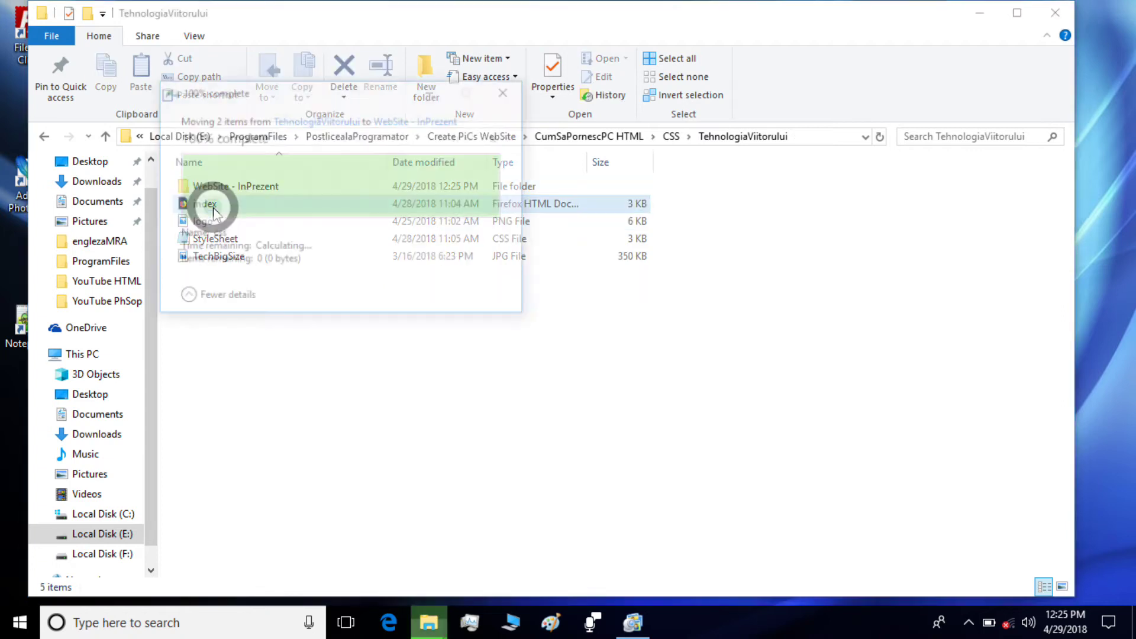
- Move the index, logo, StyleSheet and TechBigSize files into the "WebSite - InPrezent" folder
{"action": "left_click", "coordinate": [204, 255]}
{"action": "left_click", "coordinate": [203, 204]}
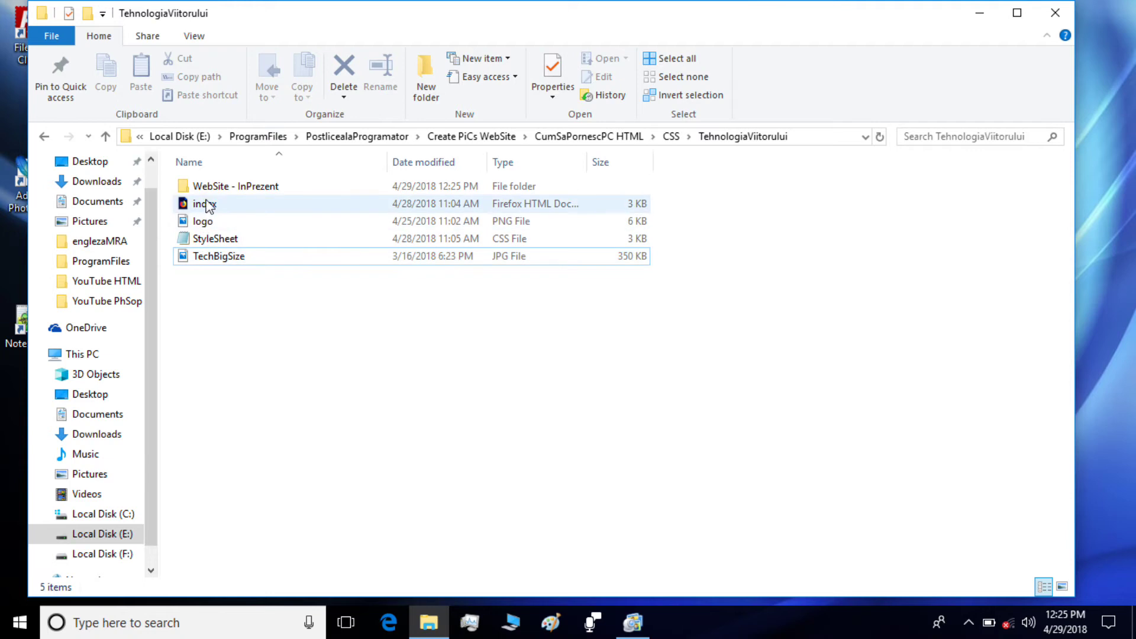
{"action": "left_click", "coordinate": [203, 203]}
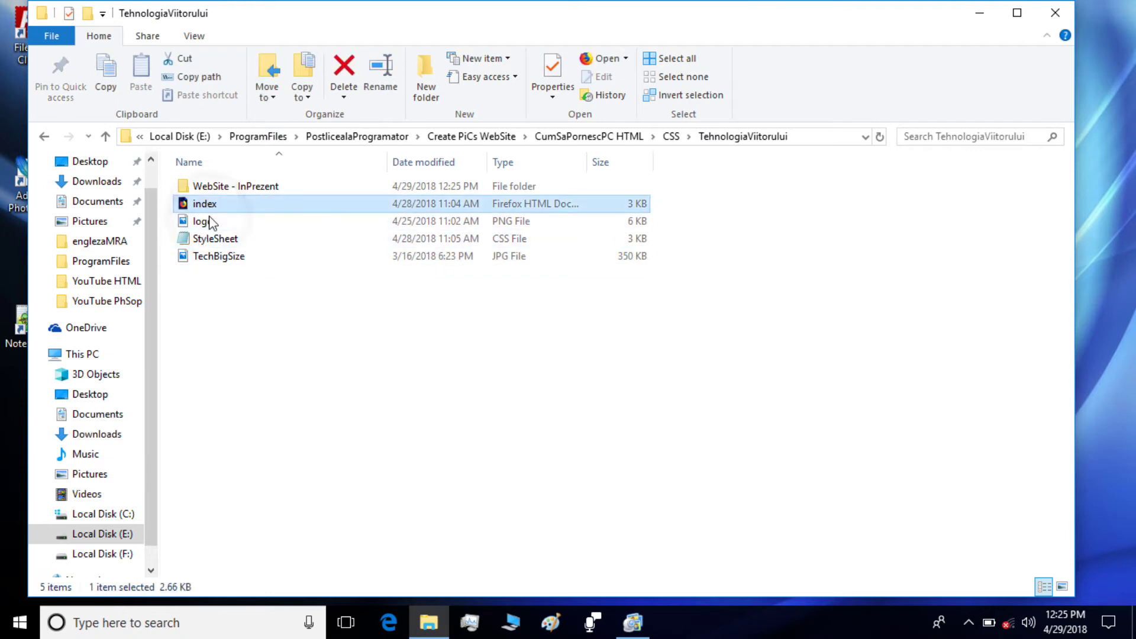
{"action": "left_click", "coordinate": [213, 254], "text": "shift"}
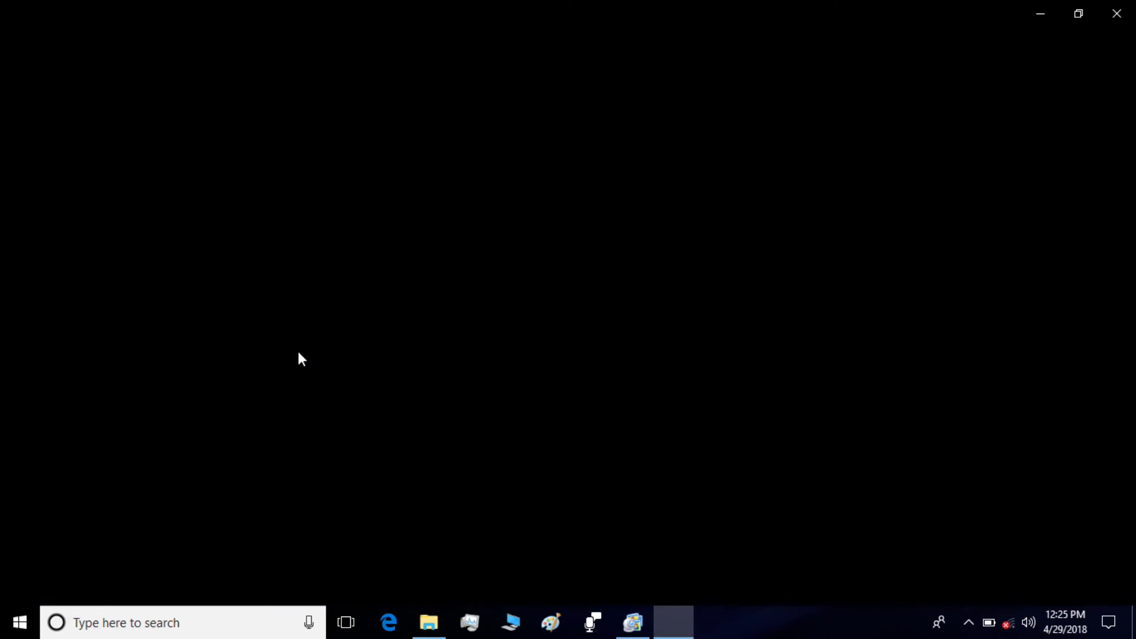
{"action": "left_click", "coordinate": [1116, 13]}
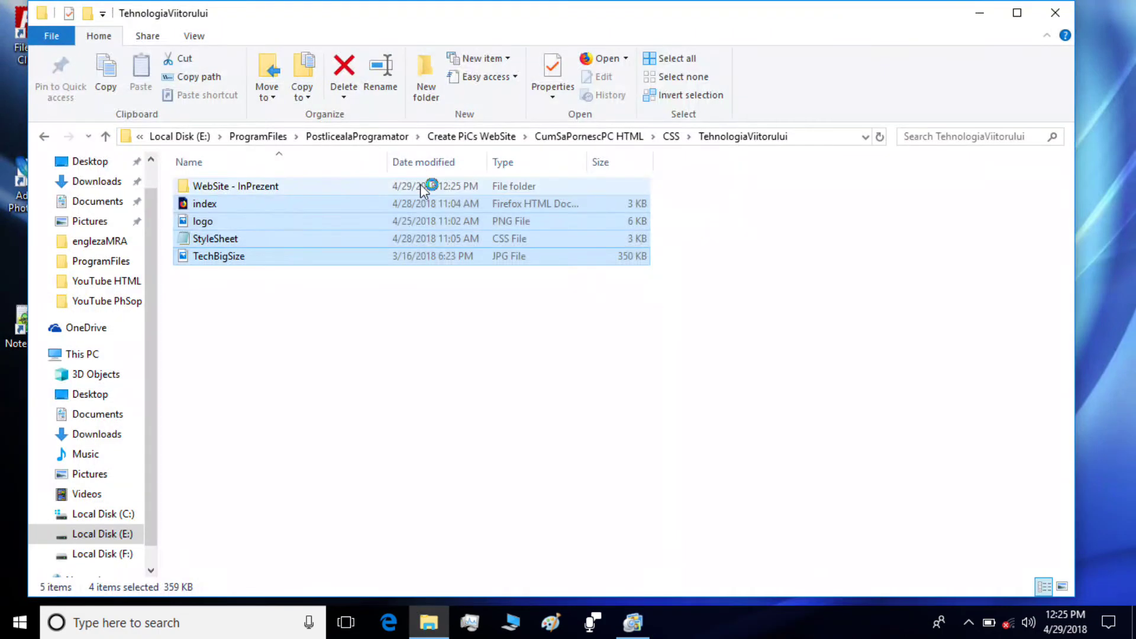
{"action": "right_click", "coordinate": [279, 229]}
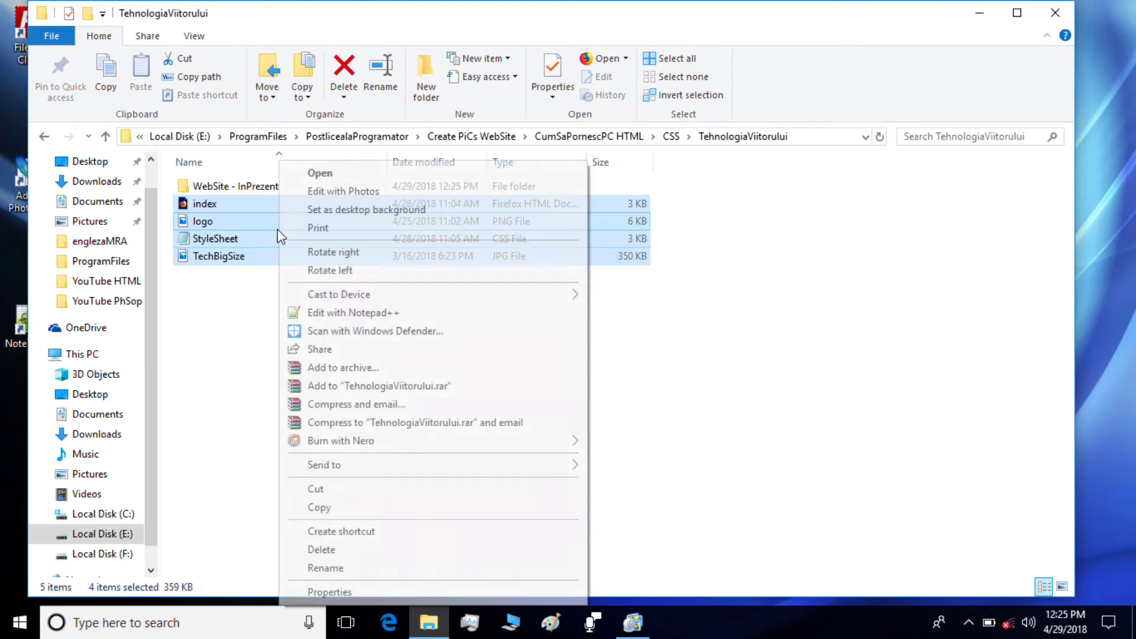
{"action": "left_click", "coordinate": [353, 496]}
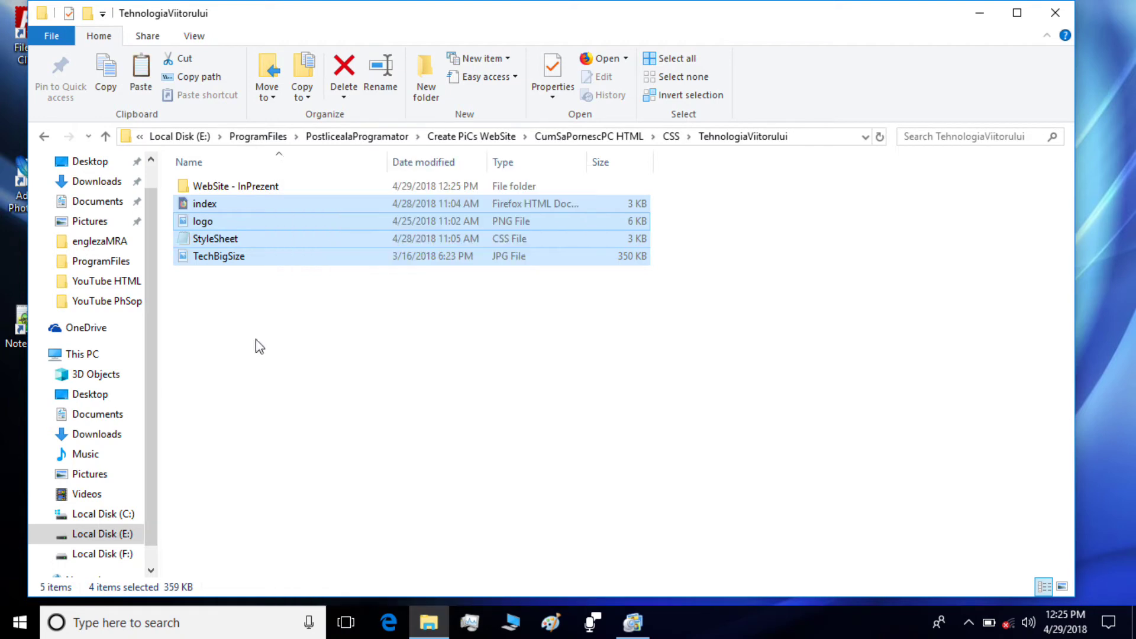
{"action": "double_click", "coordinate": [253, 187]}
{"action": "key", "text": "ctrl+v"}
{"action": "left_click", "coordinate": [286, 343]}
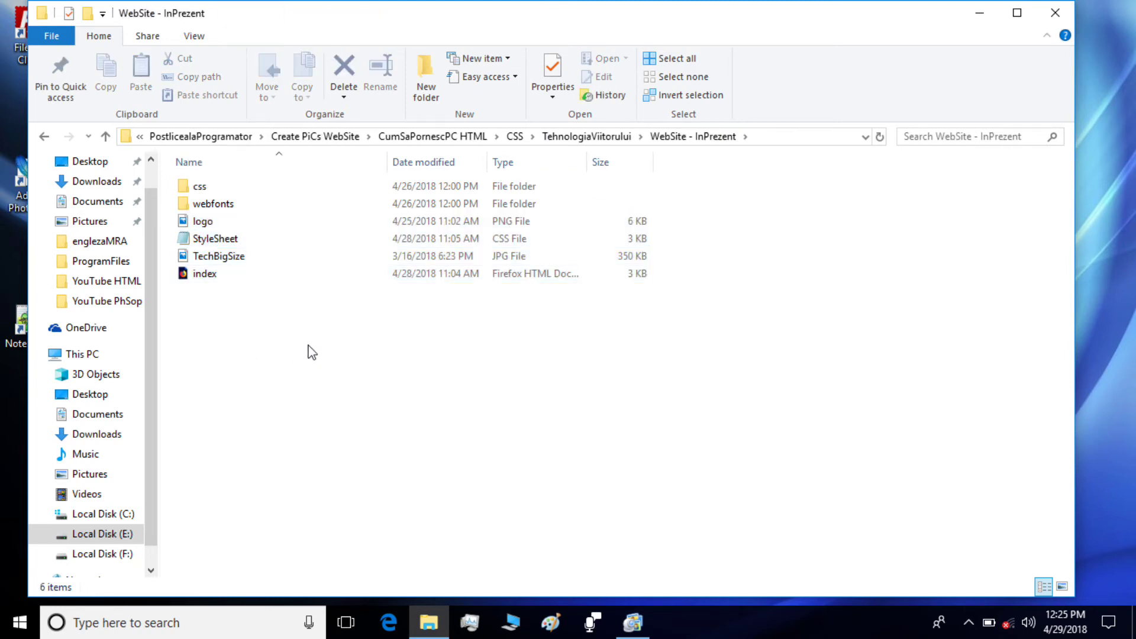
- Return to the TehnologiaViitorului folder and copy the name text of the "WebSite - InPrezent" folder
{"action": "left_click", "coordinate": [44, 136]}
{"action": "left_click", "coordinate": [301, 304]}
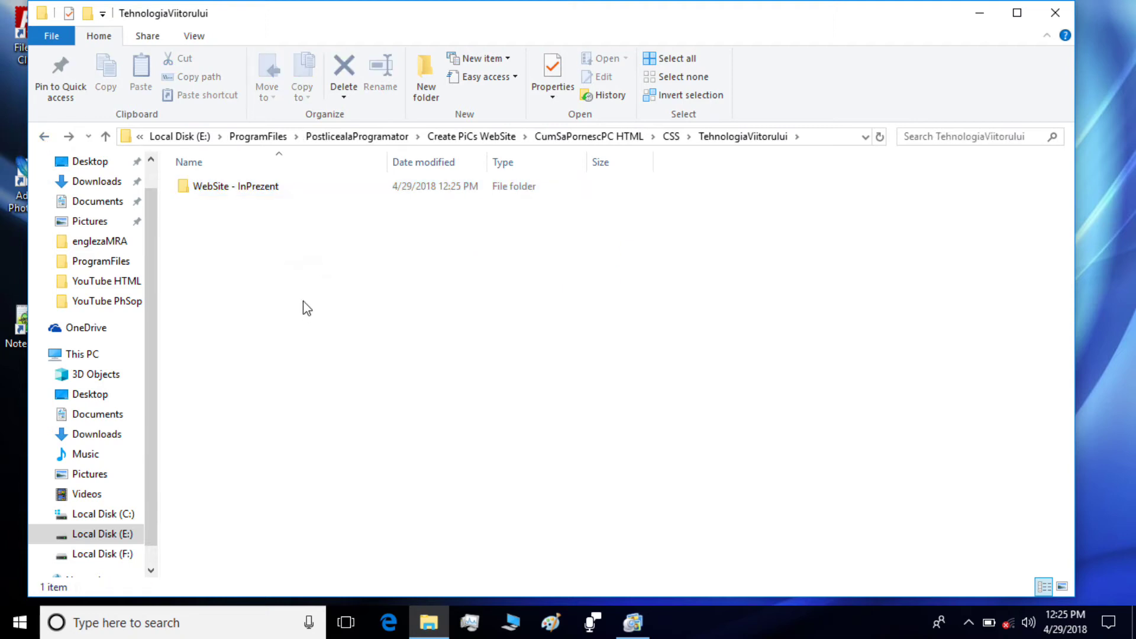
{"action": "right_click", "coordinate": [320, 275]}
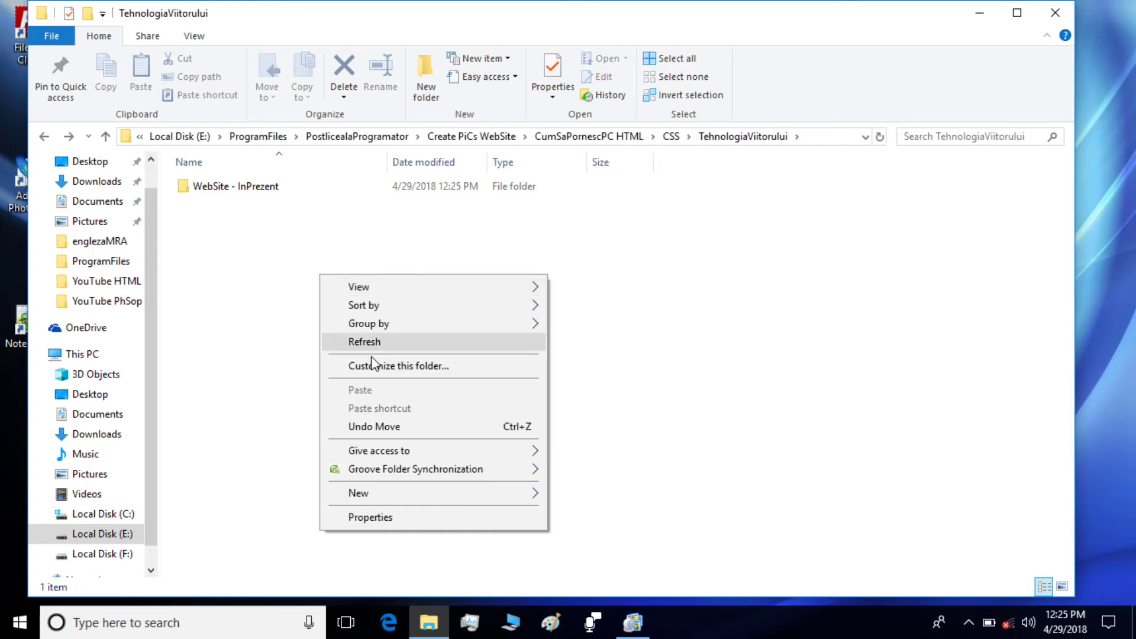
{"action": "mouse_move", "coordinate": [440, 495]}
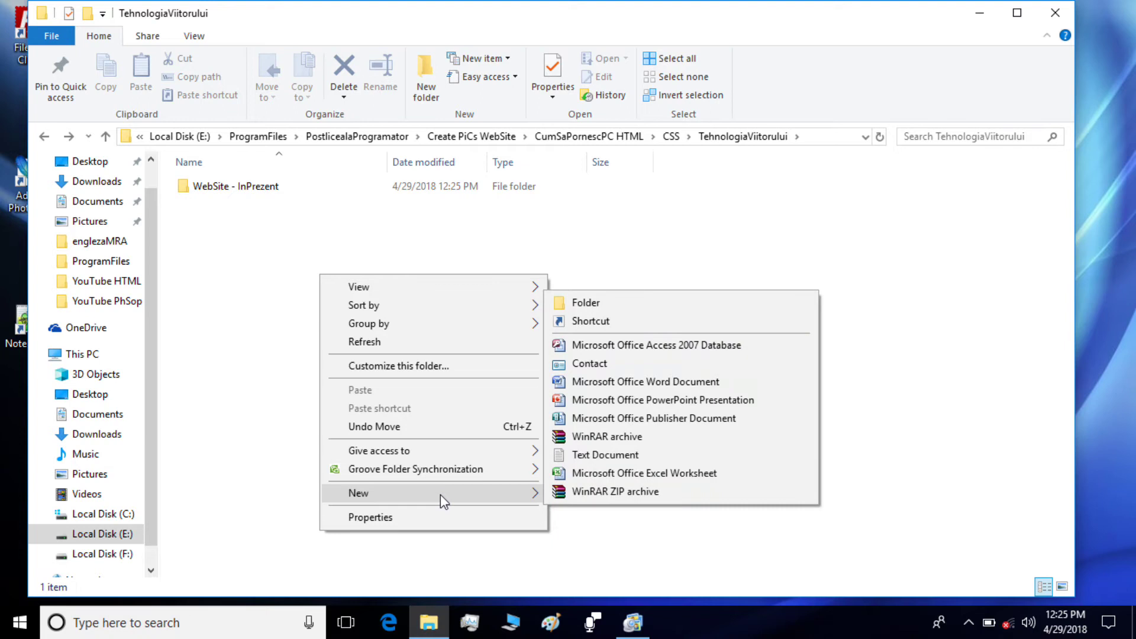
{"action": "left_click", "coordinate": [206, 191]}
{"action": "right_click", "coordinate": [203, 190]}
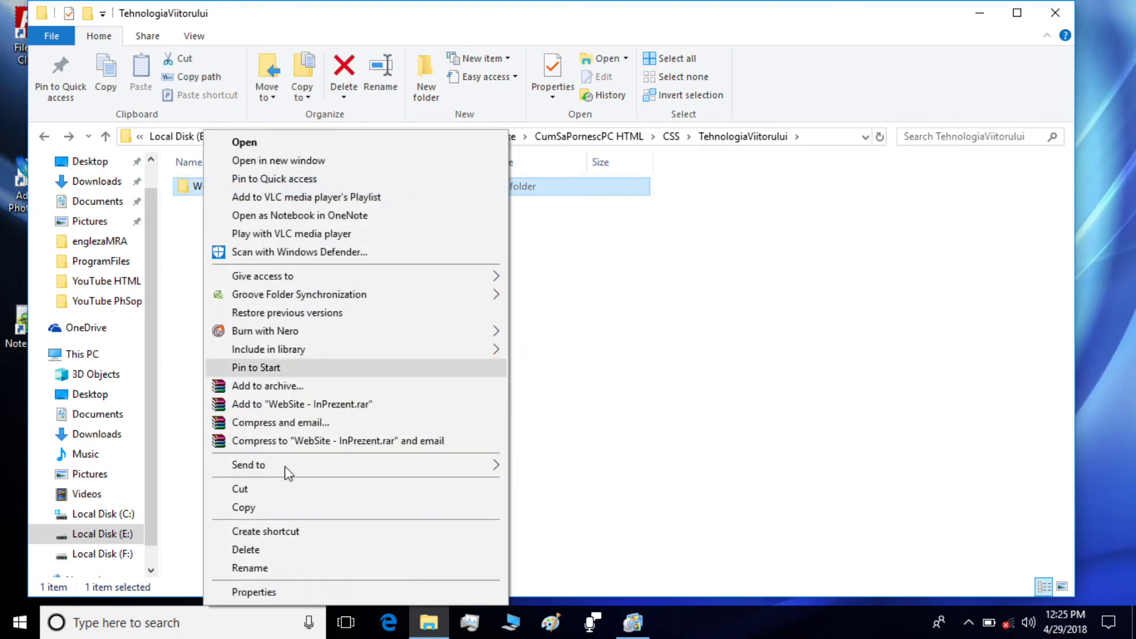
{"action": "left_click", "coordinate": [303, 573]}
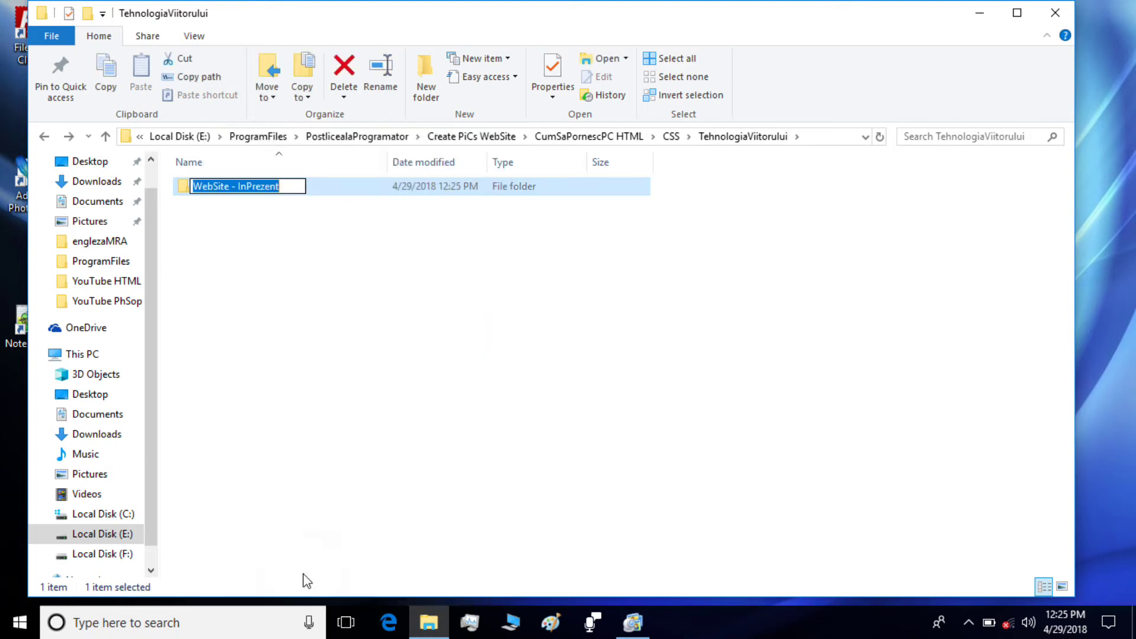
- Create a folder in TehnologiaViitorului from the copied name, replacing its ending so that it is called "WebSite - Arhiva"
{"action": "right_click", "coordinate": [354, 382]}
{"action": "mouse_move", "coordinate": [418, 341]}
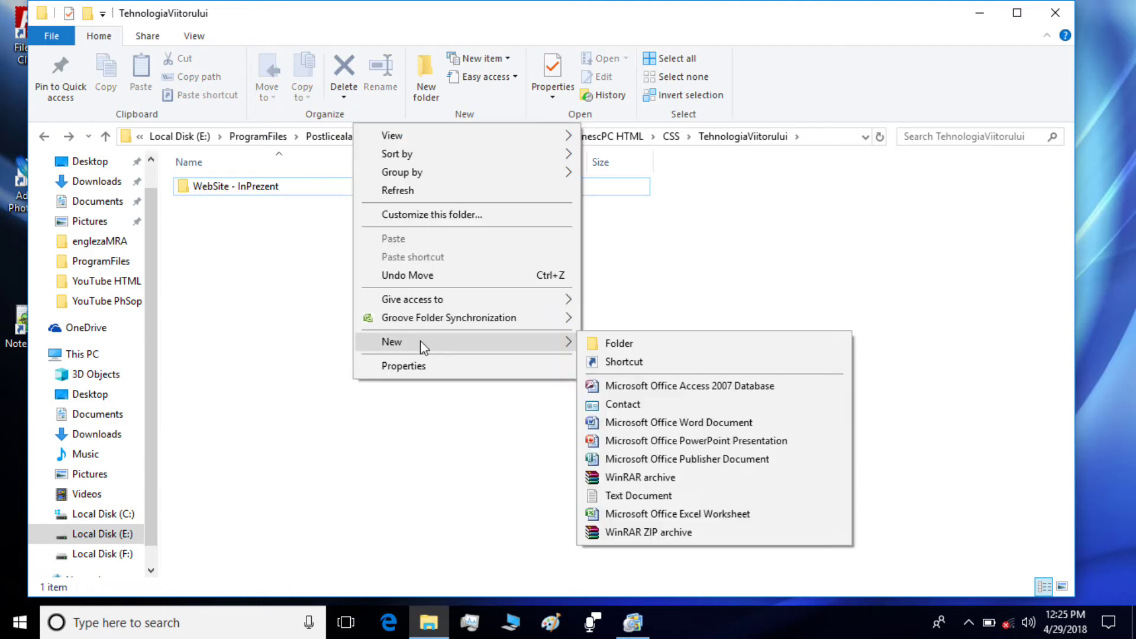
{"action": "left_click", "coordinate": [622, 343]}
{"action": "key", "text": "ctrl+v"}
{"action": "double_click", "coordinate": [267, 187]}
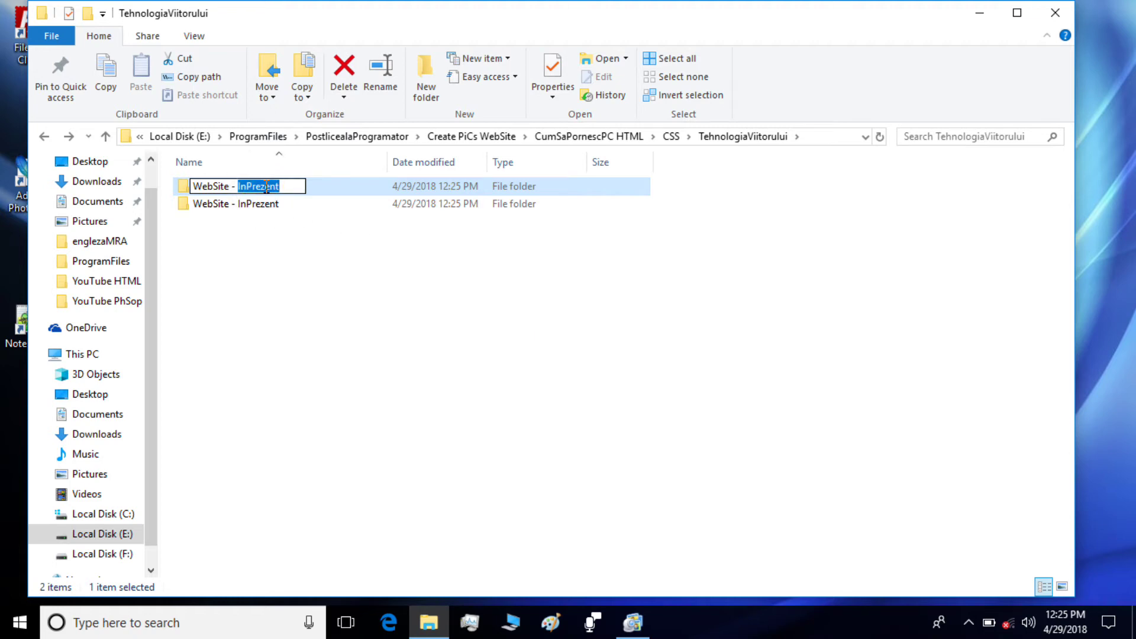
{"action": "type", "text": "Arhiva"}
{"action": "left_click", "coordinate": [290, 251]}
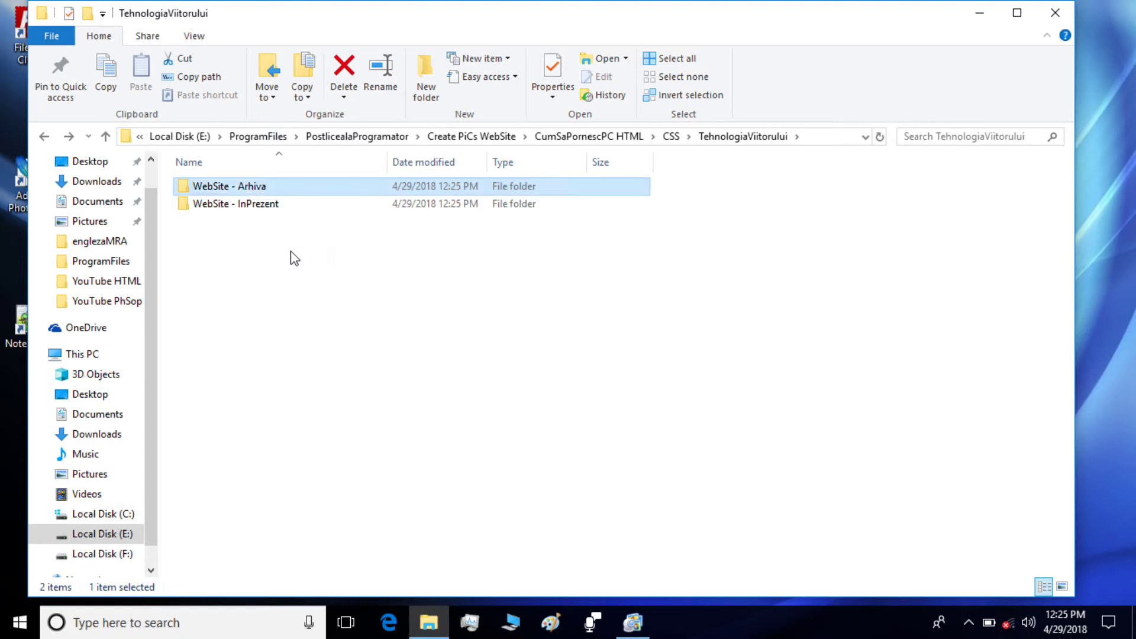
- Copy the "WebSite - InPrezent" folder into the empty "WebSite - Arhiva" folder
{"action": "left_click", "coordinate": [264, 201]}
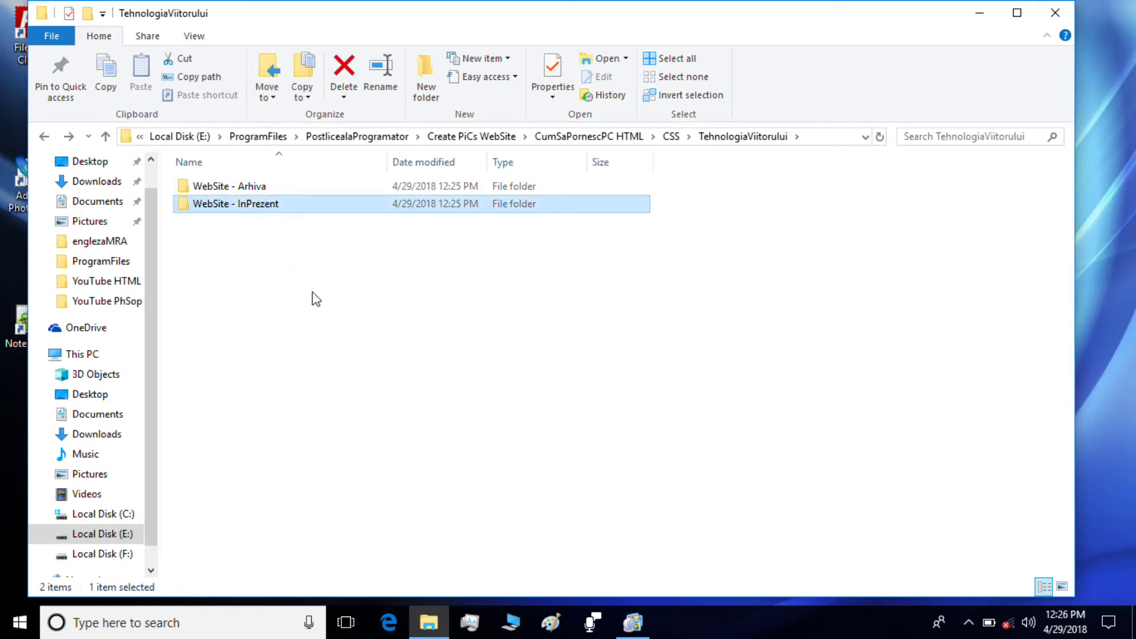
{"action": "key", "text": "ctrl+c"}
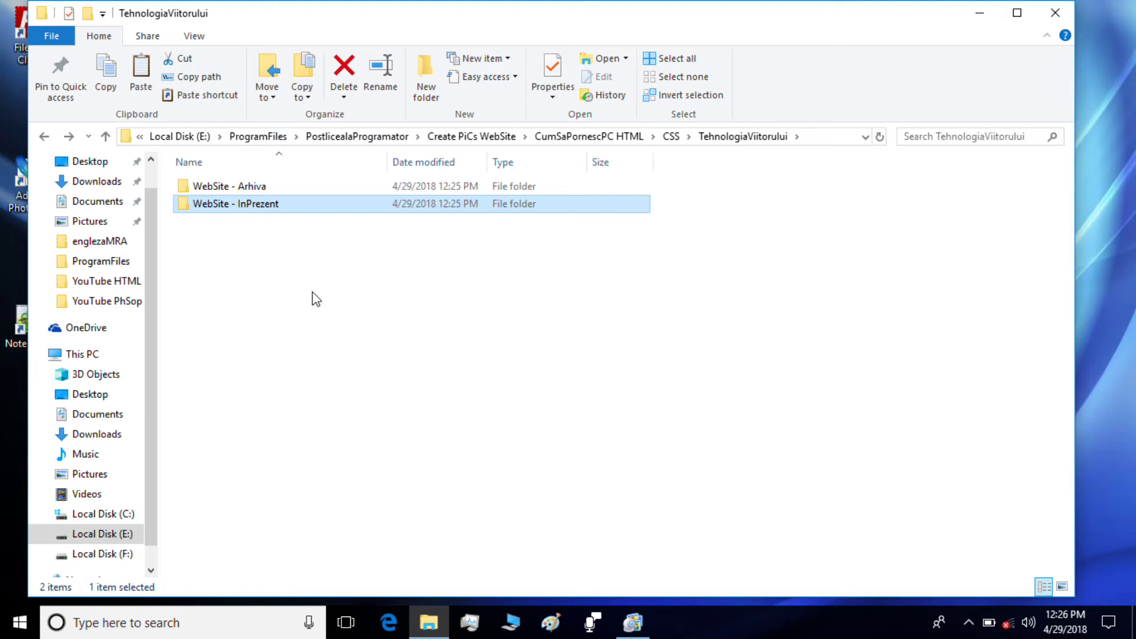
{"action": "left_click", "coordinate": [276, 189]}
{"action": "double_click", "coordinate": [276, 189]}
{"action": "left_click", "coordinate": [284, 254]}
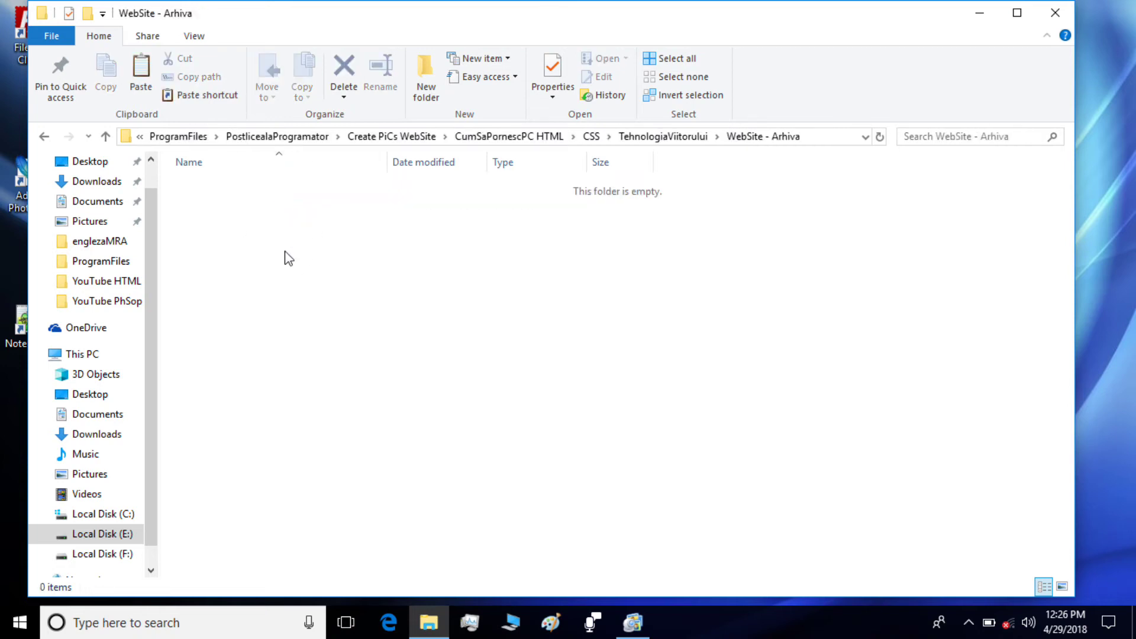
{"action": "key", "text": "ctrl+v"}
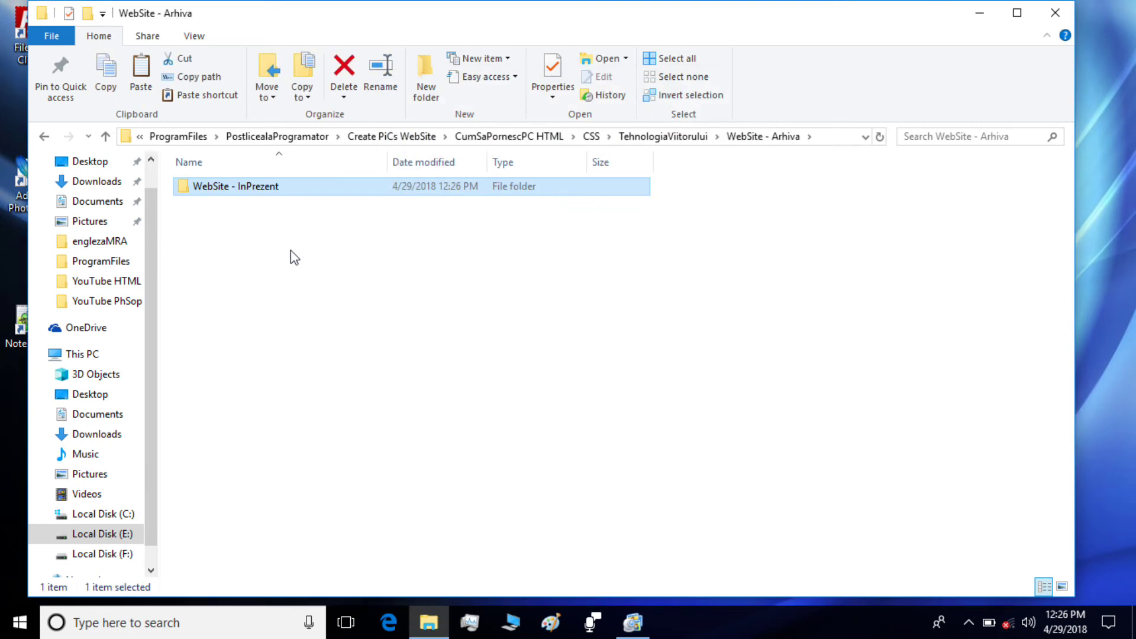
- Rename the copied folder inside "WebSite - Arhiva" as "WebSite - Initial"
{"action": "right_click", "coordinate": [308, 187]}
{"action": "left_click", "coordinate": [358, 568]}
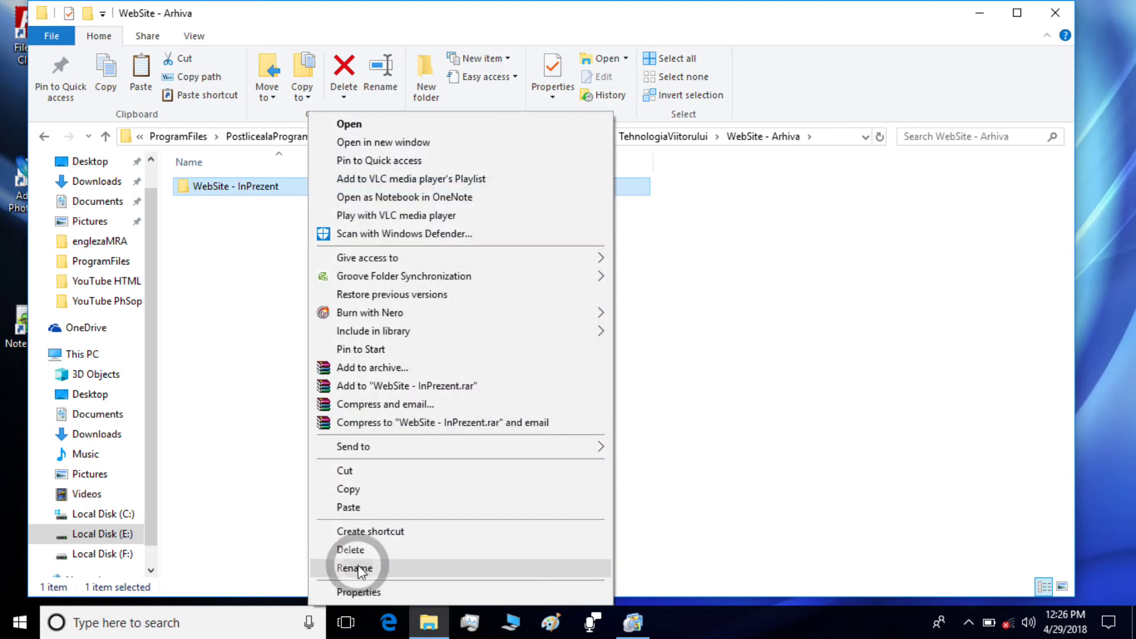
{"action": "double_click", "coordinate": [259, 187]}
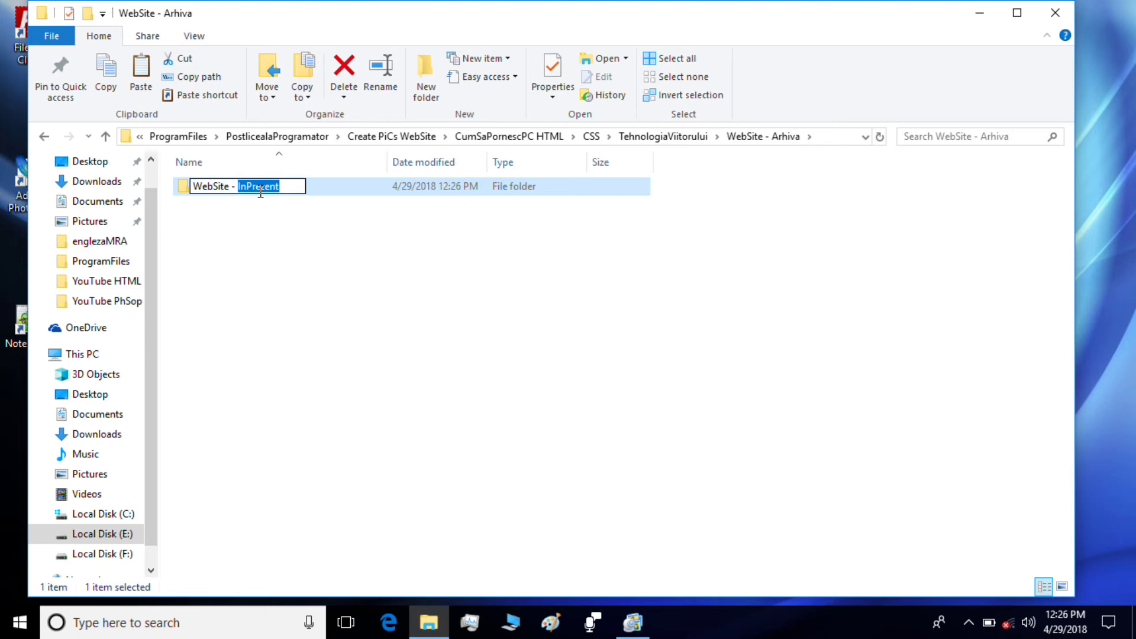
{"action": "type", "text": "Init"}
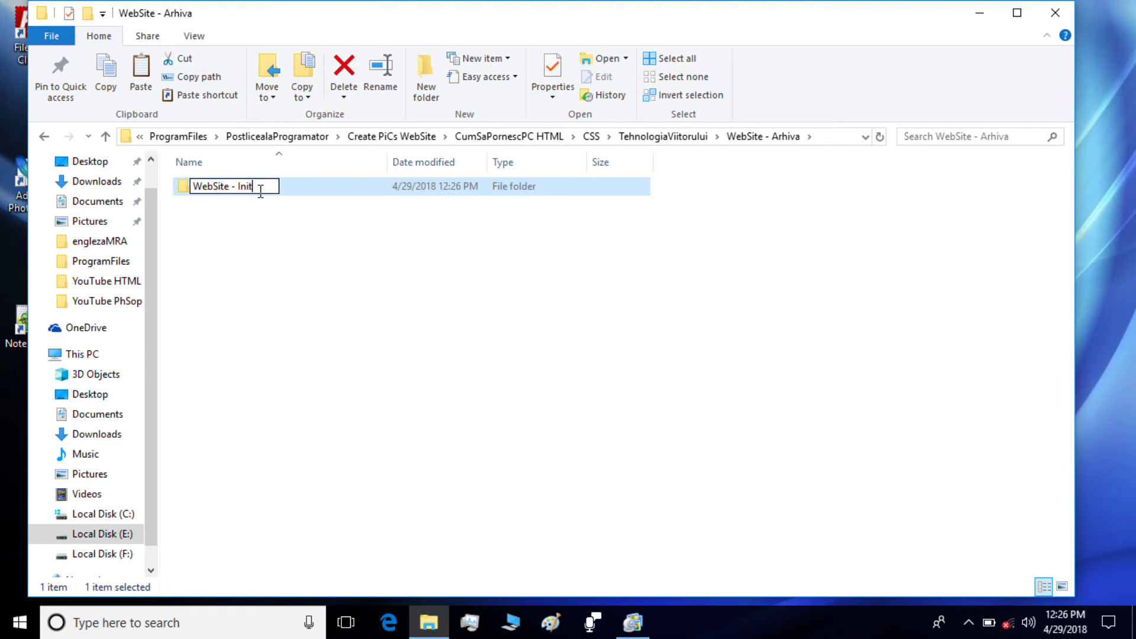
{"action": "type", "text": "iall"}
{"action": "left_click", "coordinate": [329, 288]}
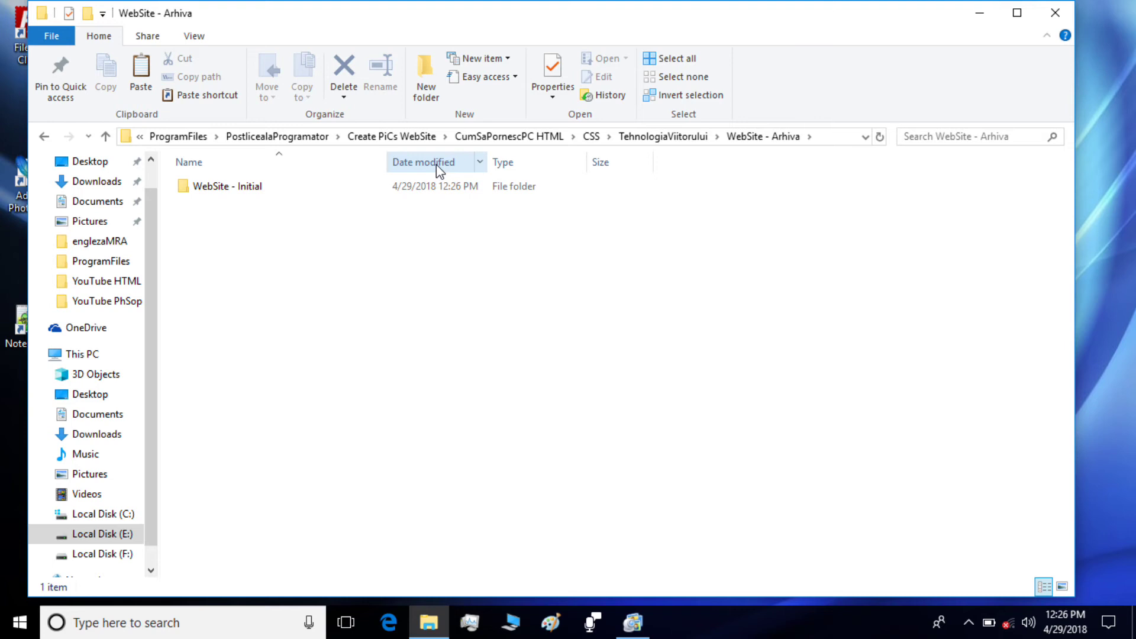
- Open the index page from the "WebSite - InPrezent" folder in Firefox, examine its layout down to the footer, and minimize the browser
{"action": "left_click", "coordinate": [41, 135]}
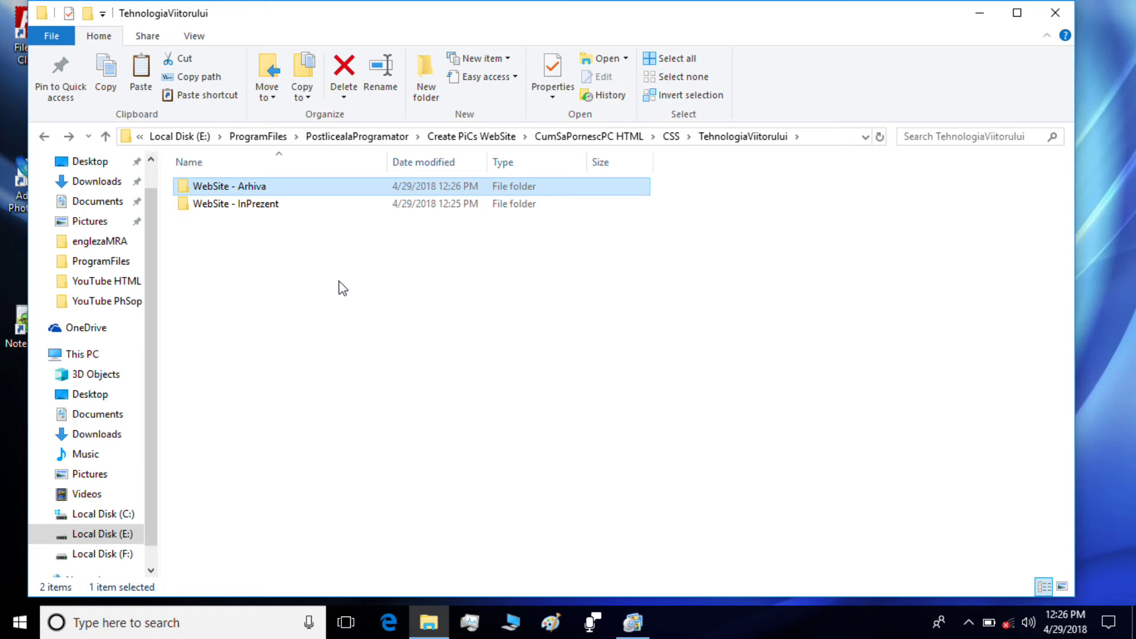
{"action": "double_click", "coordinate": [230, 206]}
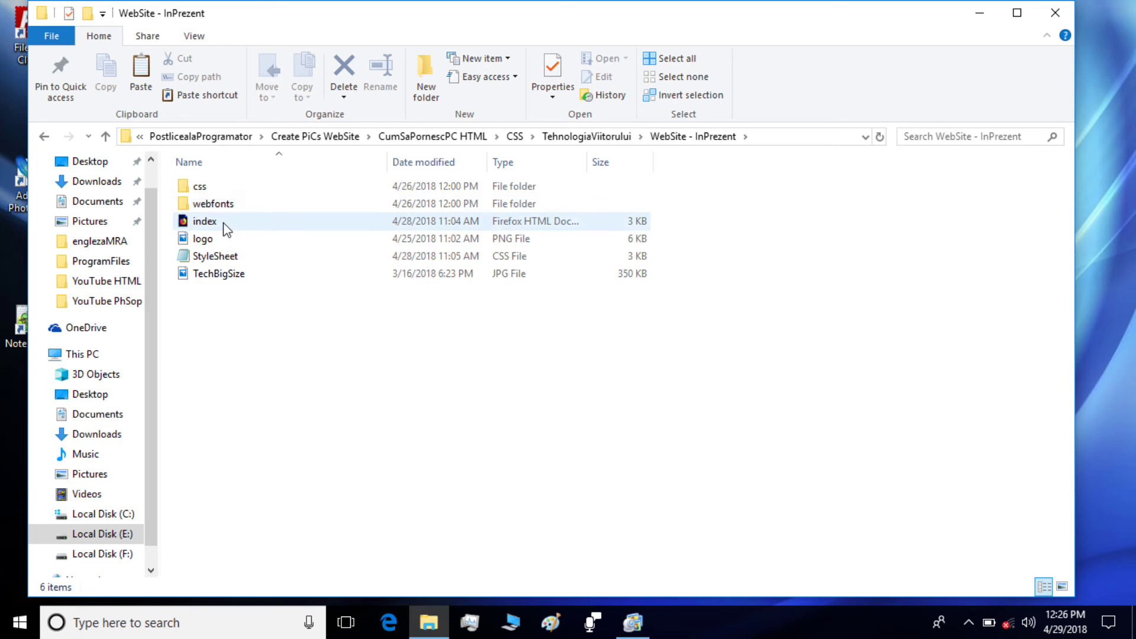
{"action": "double_click", "coordinate": [222, 223]}
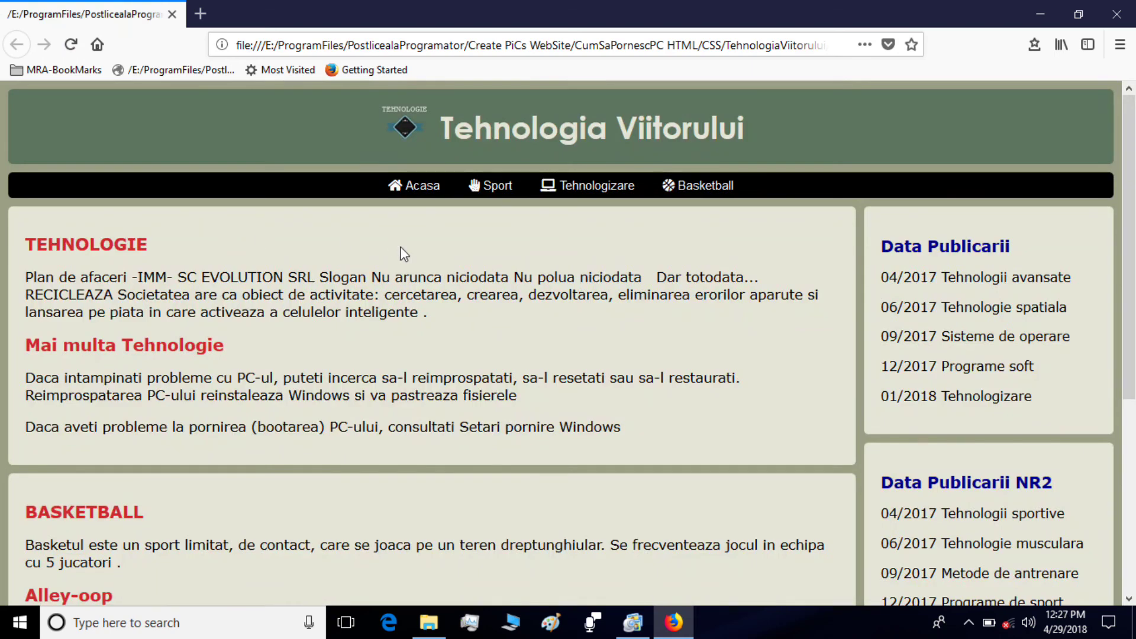
{"action": "scroll", "coordinate": [331, 314], "scroll_direction": "down", "scroll_amount": 3}
{"action": "scroll", "coordinate": [331, 309], "scroll_direction": "down", "scroll_amount": 3}
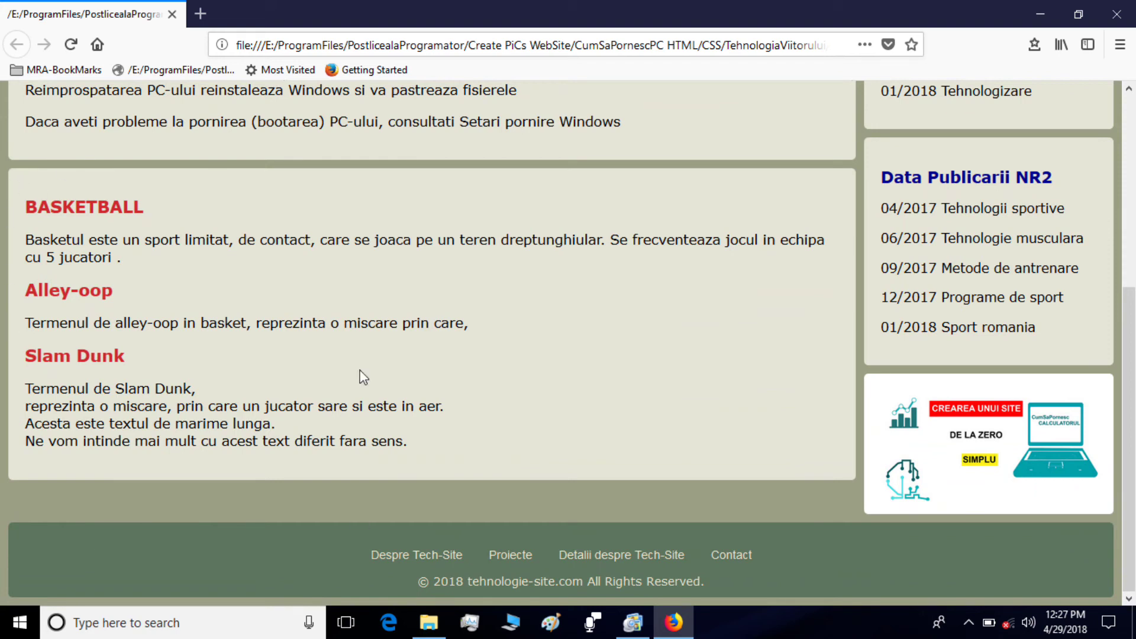
{"action": "scroll", "coordinate": [255, 221], "scroll_direction": "up", "scroll_amount": 1}
{"action": "scroll", "coordinate": [255, 221], "scroll_direction": "up", "scroll_amount": 2}
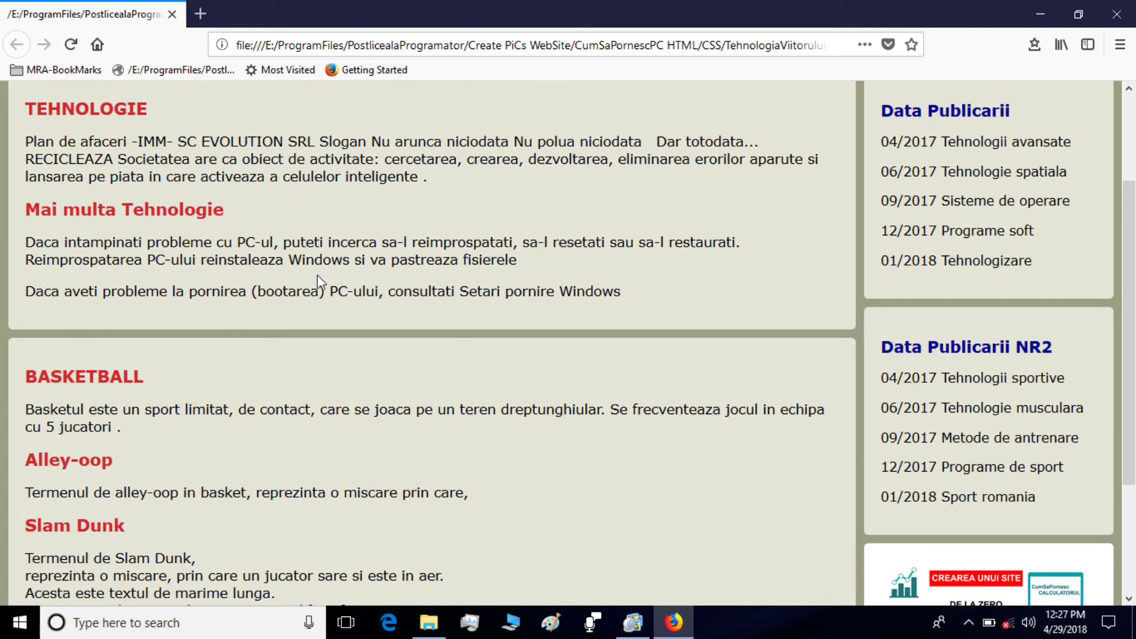
{"action": "scroll", "coordinate": [354, 285], "scroll_direction": "down", "scroll_amount": 3}
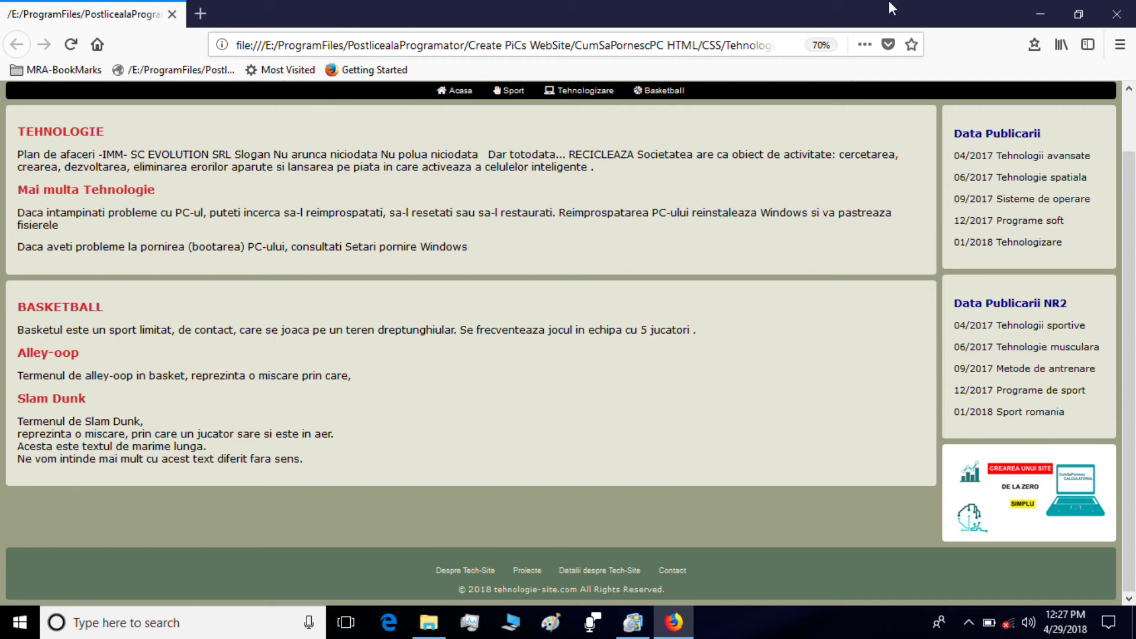
{"action": "left_click", "coordinate": [1045, 12]}
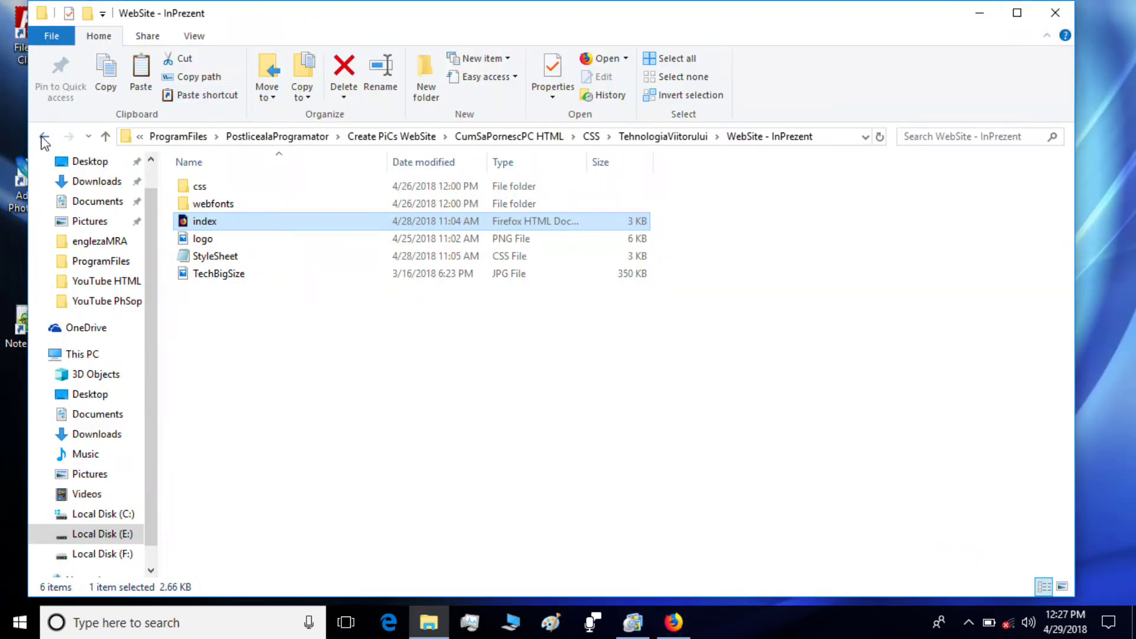
- Return to TehnologiaViitorului and place another copy of "WebSite - InPrezent" in "WebSite - Arhiva", beside "WebSite - Initial"
{"action": "left_click", "coordinate": [42, 139]}
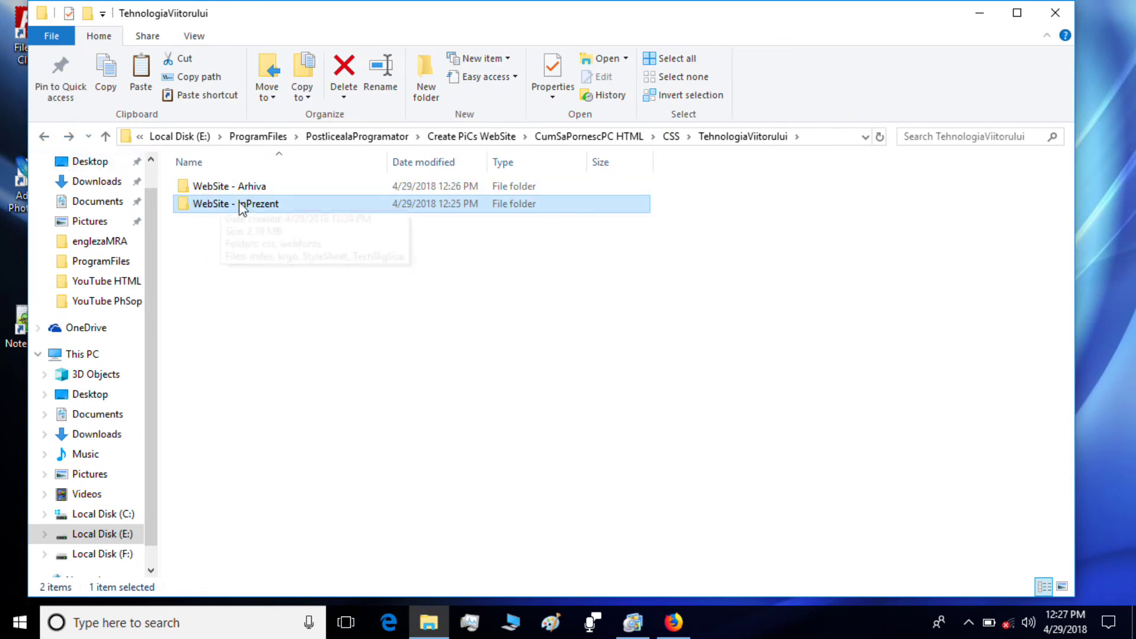
{"action": "left_click", "coordinate": [243, 207]}
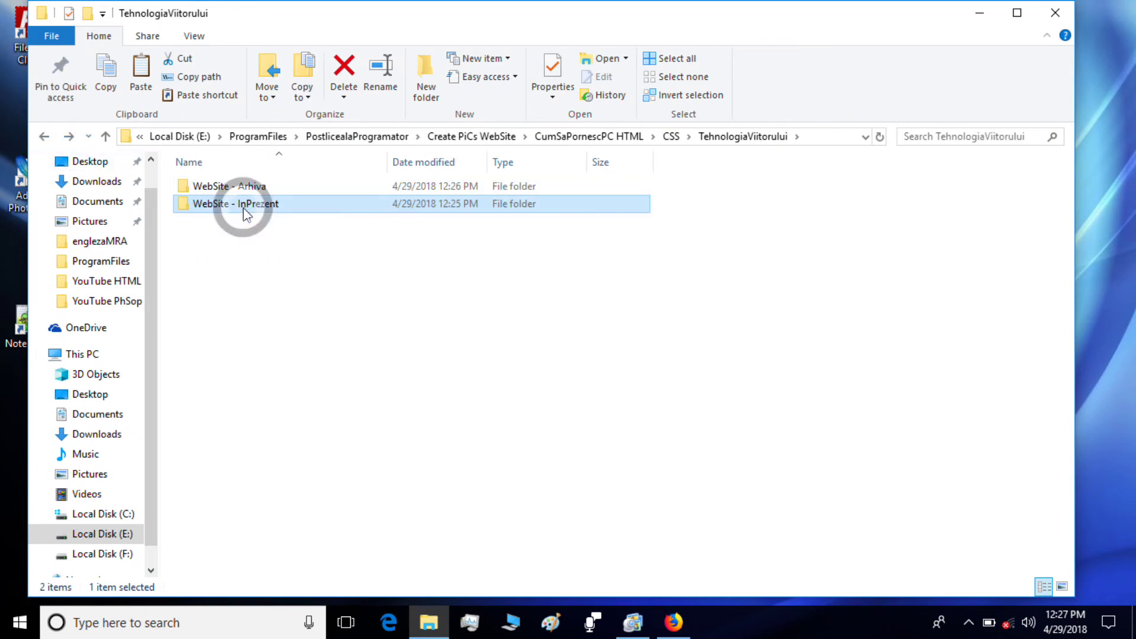
{"action": "left_click", "coordinate": [179, 201]}
{"action": "key", "text": "ctrl+c"}
{"action": "double_click", "coordinate": [217, 191]}
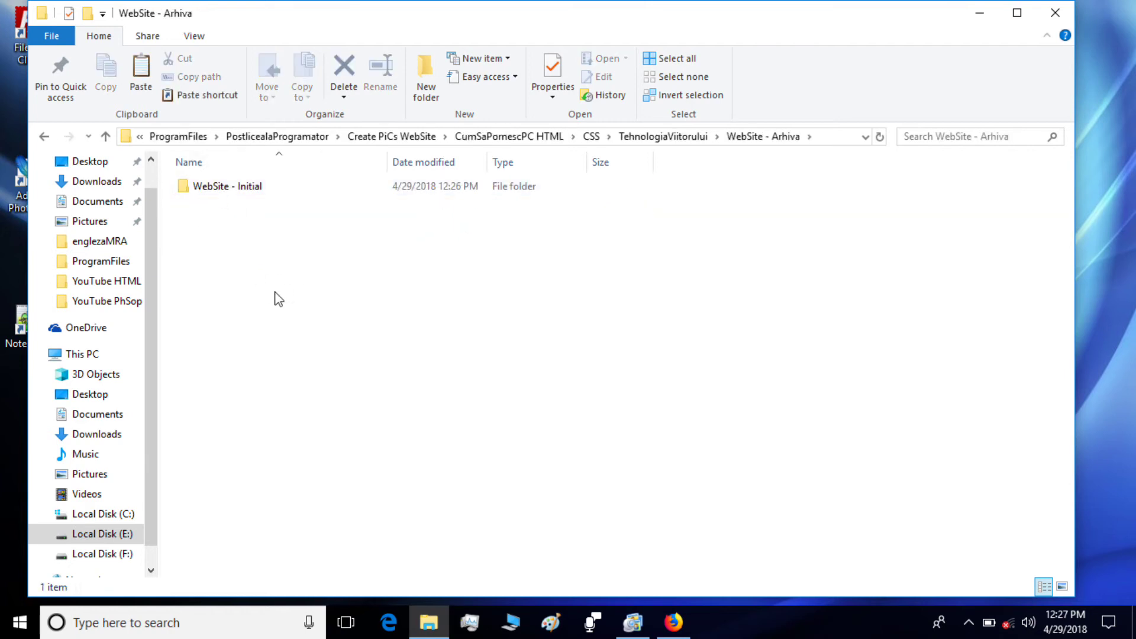
{"action": "key", "text": "ctrl+v"}
- Rename the "WebSite - InPrezent" copy inside "WebSite - Arhiva" as "WebSite - Adaug un nou Content Main 3"
{"action": "right_click", "coordinate": [267, 207]}
{"action": "left_click", "coordinate": [342, 568]}
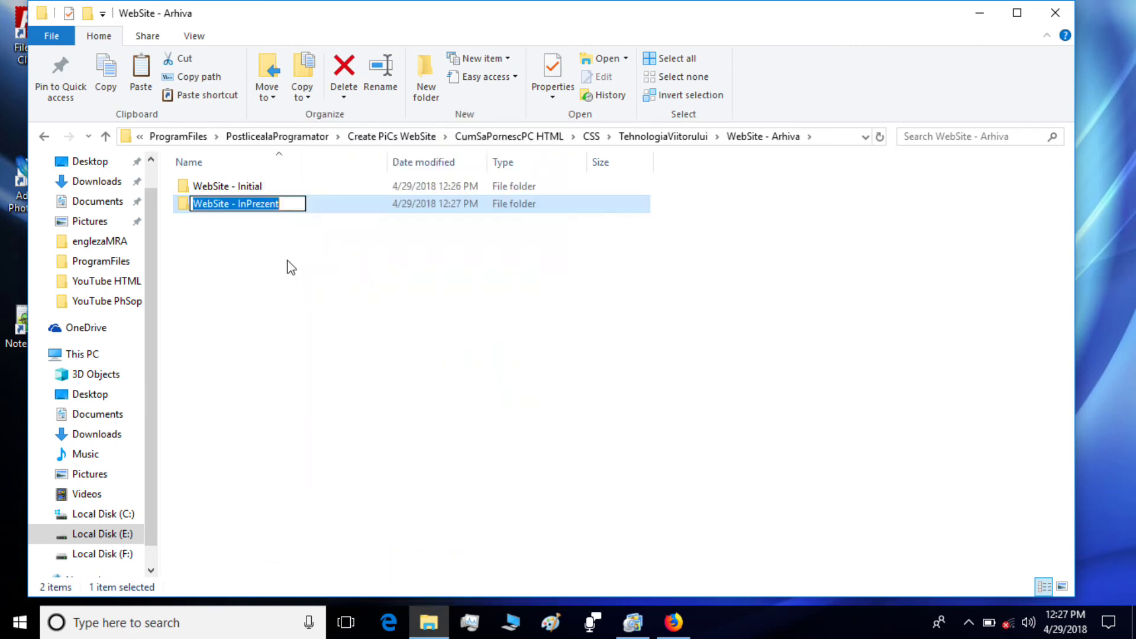
{"action": "double_click", "coordinate": [265, 205]}
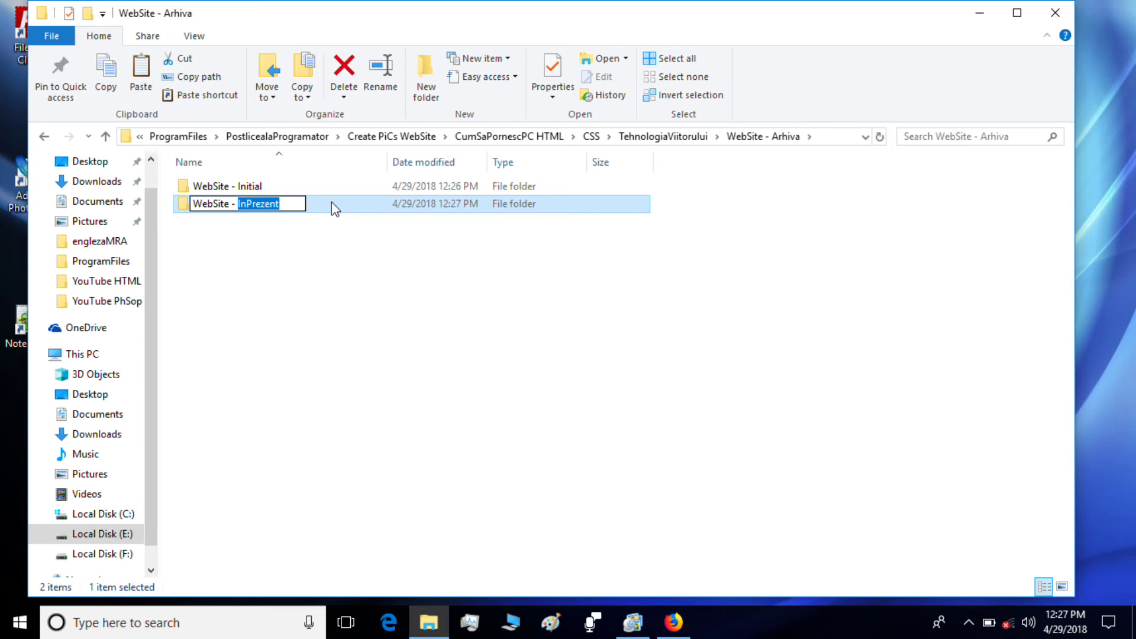
{"action": "type", "text": "A"}
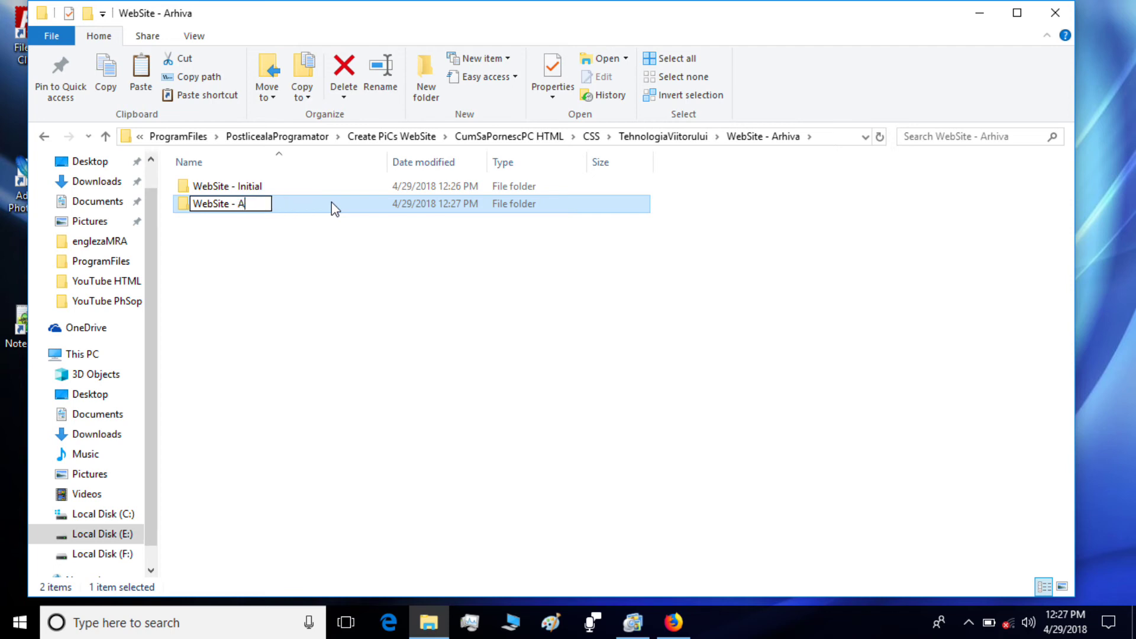
{"action": "type", "text": "daug un"}
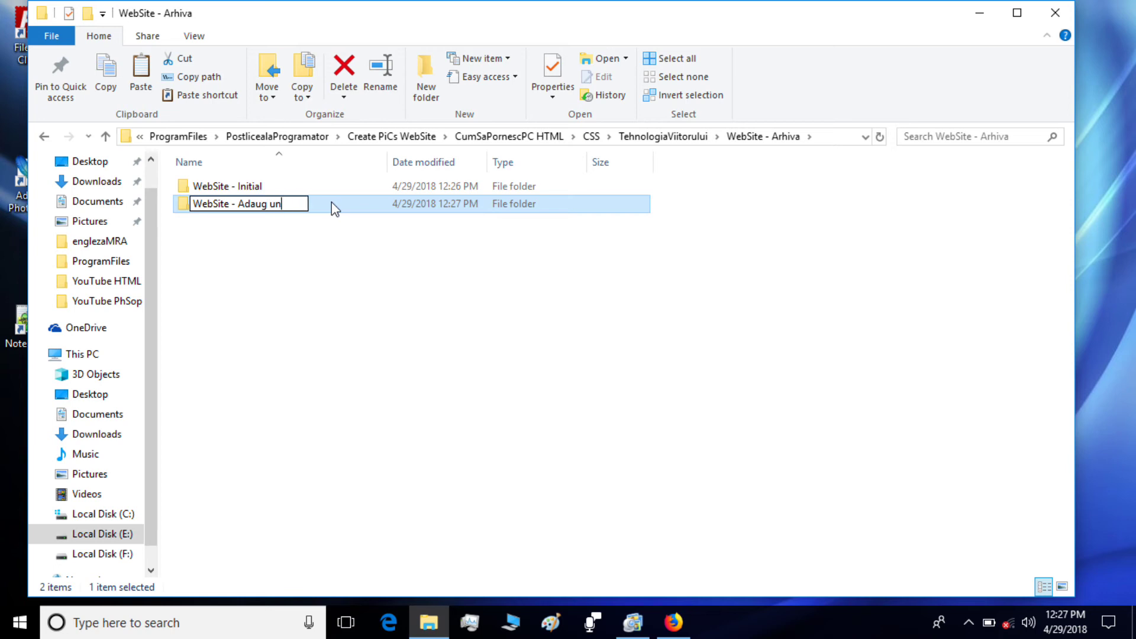
{"action": "type", "text": " nou C"}
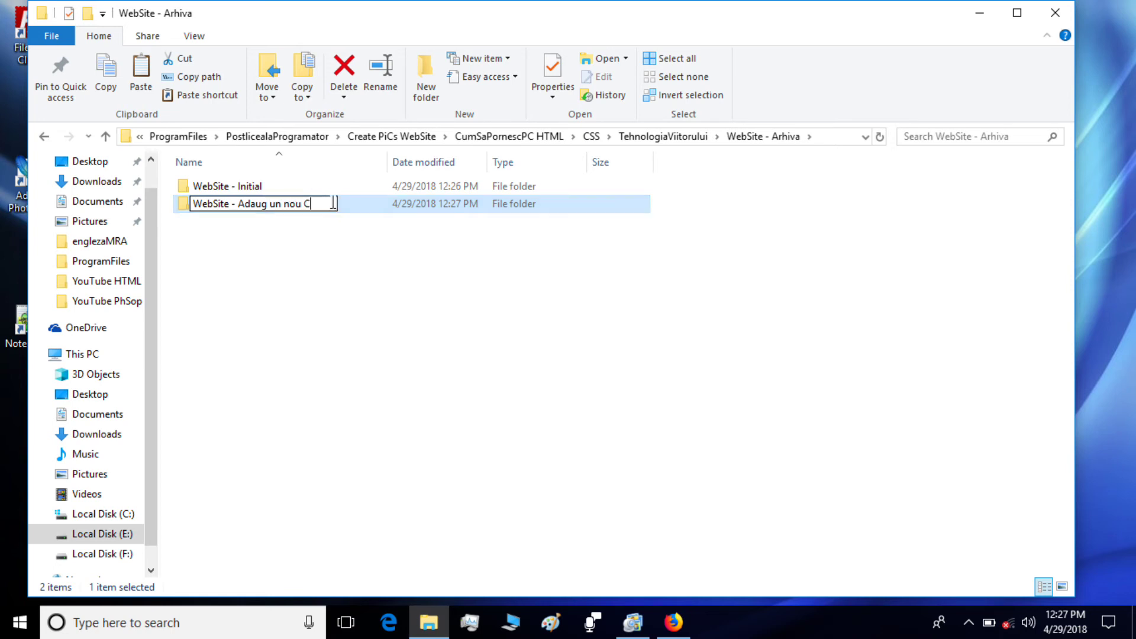
{"action": "type", "text": "ontent"}
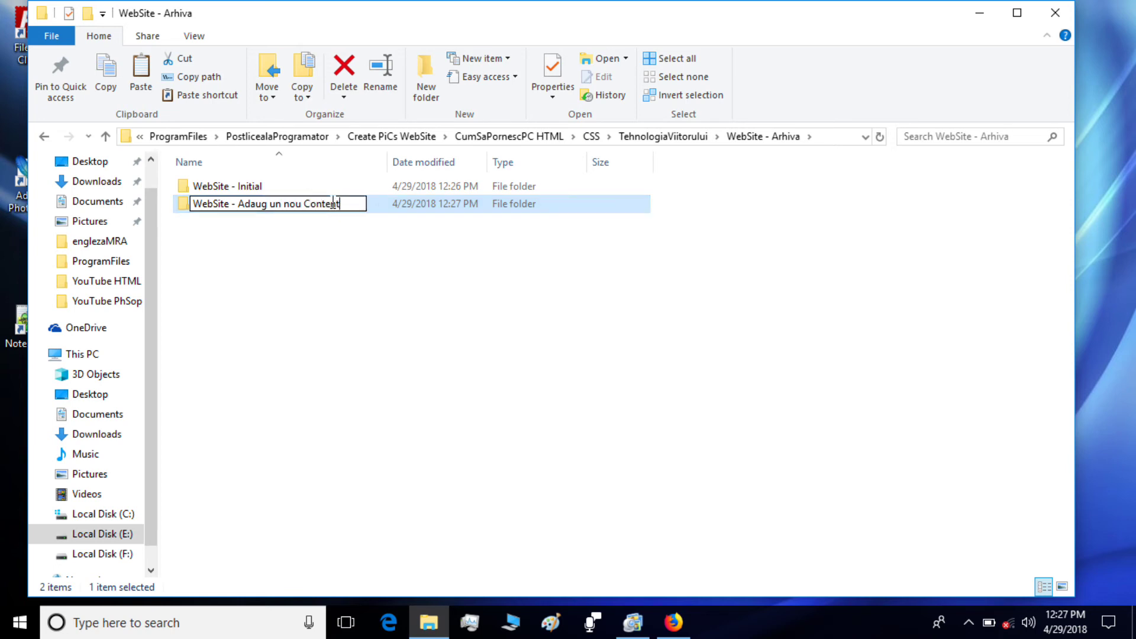
{"action": "type", "text": " Main 3"}
{"action": "left_click", "coordinate": [354, 300]}
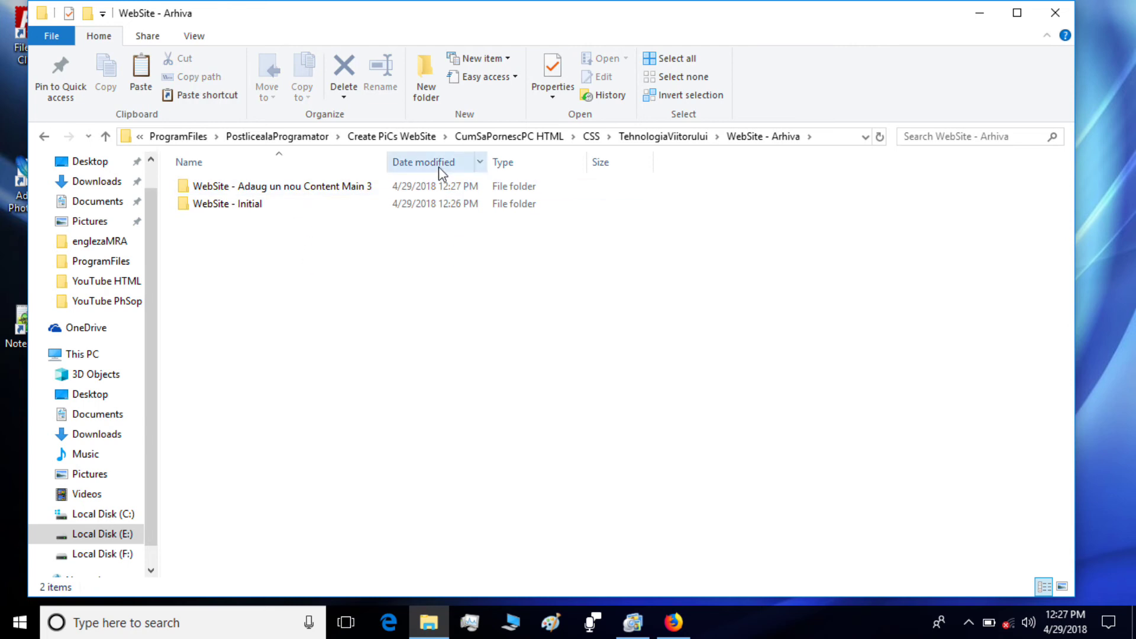
- Sort the backup folders in "WebSite - Arhiva" by date modified, oldest first
{"action": "left_click", "coordinate": [480, 162]}
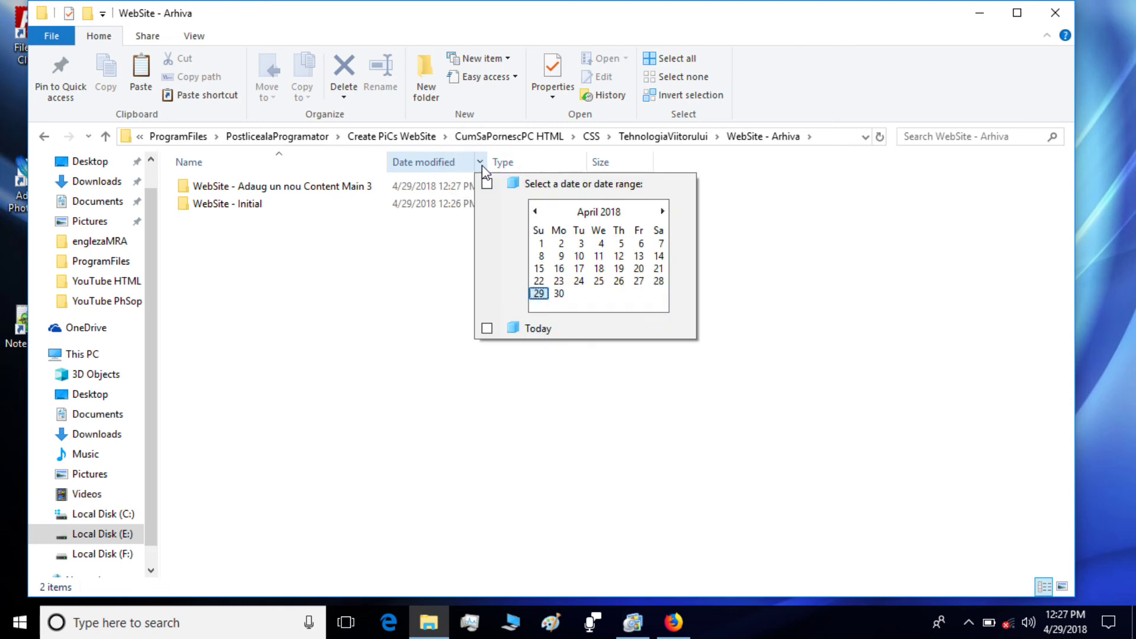
{"action": "left_click", "coordinate": [457, 164]}
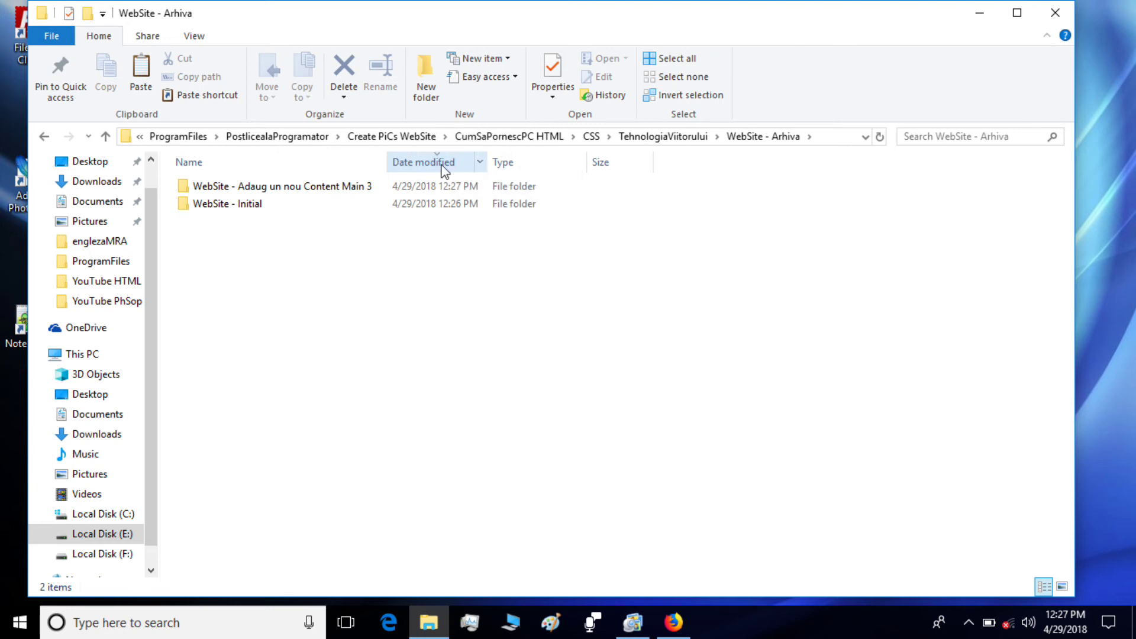
{"action": "left_click", "coordinate": [444, 169]}
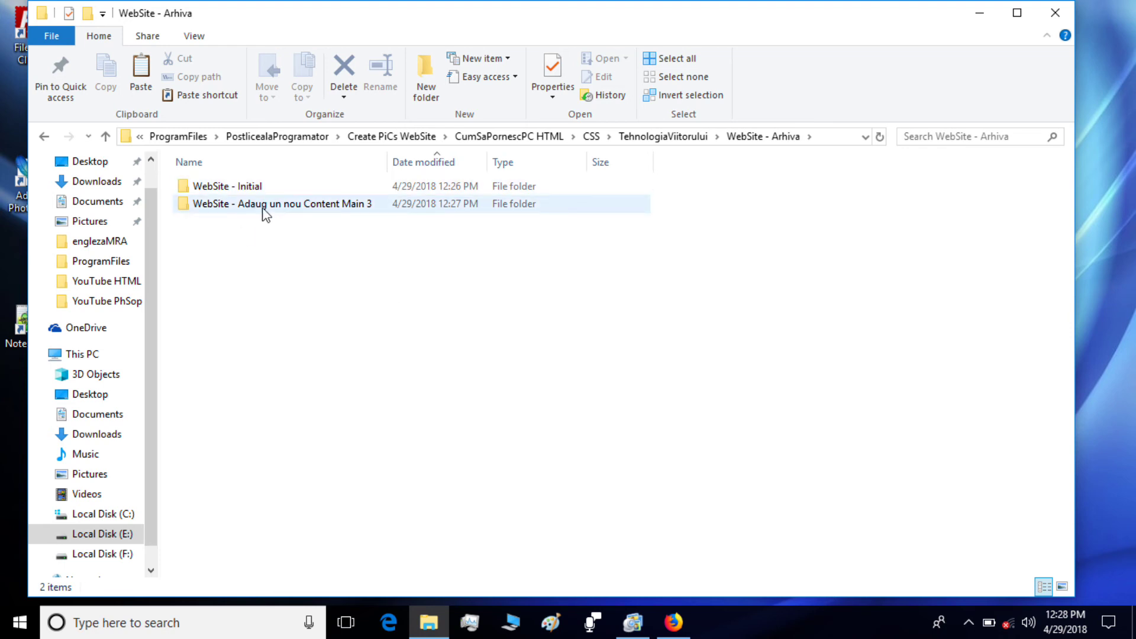
{"action": "mouse_move", "coordinate": [287, 208]}
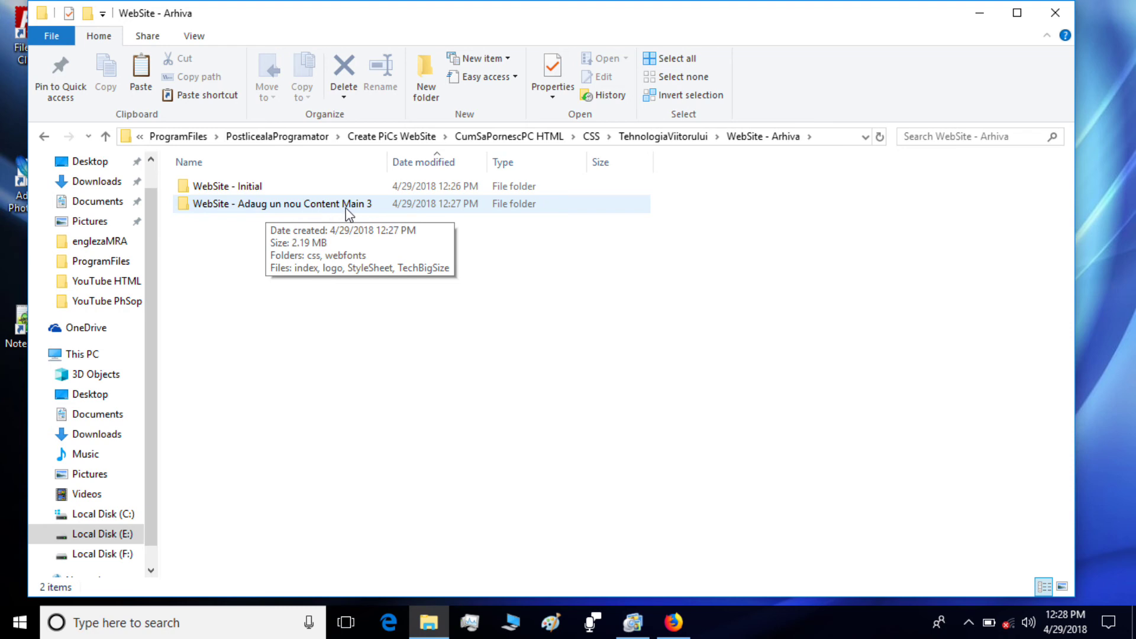
- Check the files in the archived "WebSite - Initial" folder, return to TehnologiaViitorului, and review the site page in Firefox before minimizing it
{"action": "left_click", "coordinate": [43, 137]}
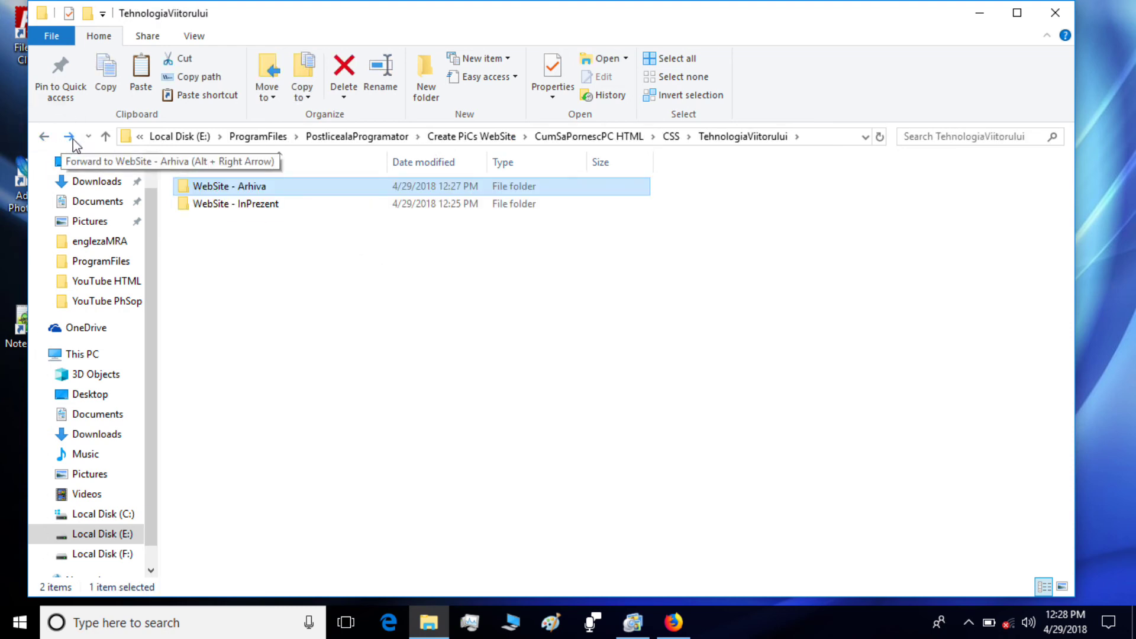
{"action": "left_click", "coordinate": [327, 335]}
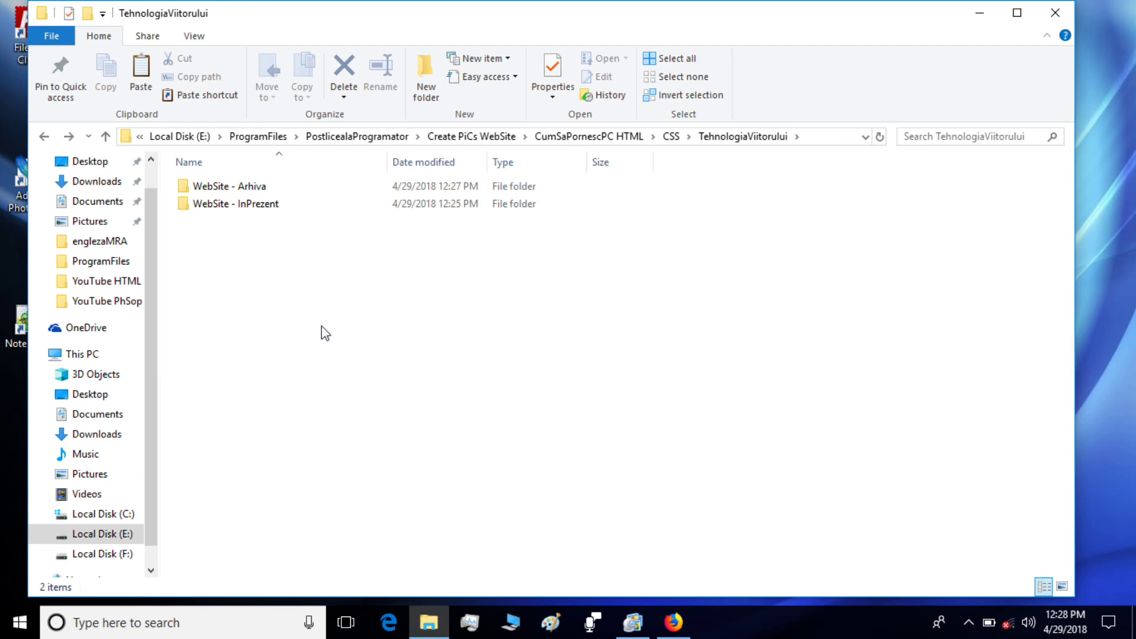
{"action": "mouse_move", "coordinate": [256, 210]}
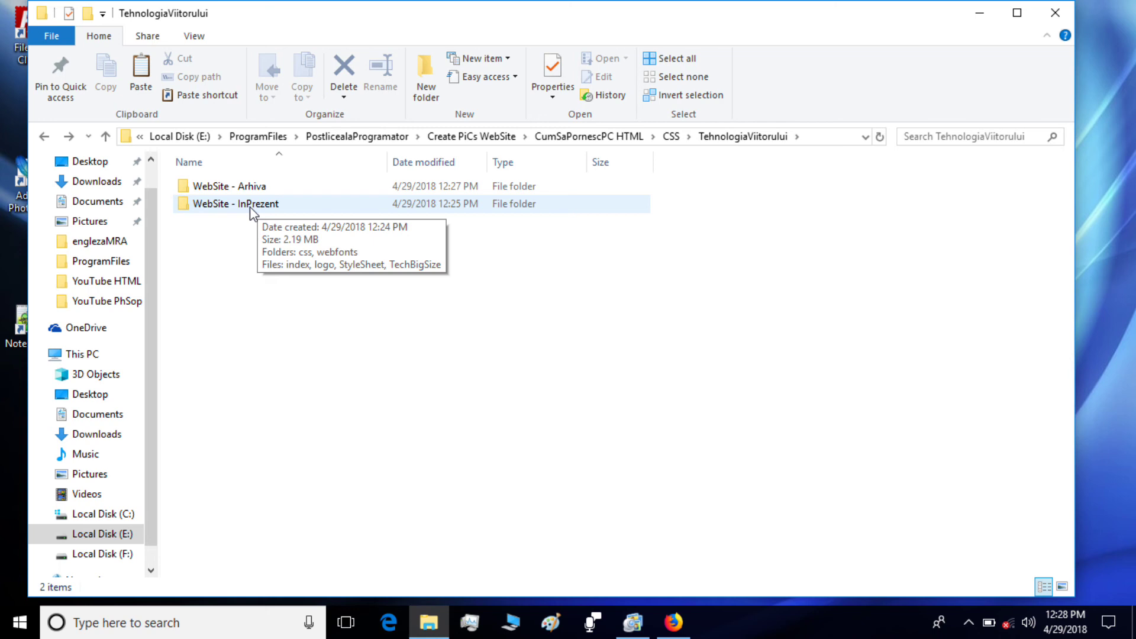
{"action": "double_click", "coordinate": [251, 188]}
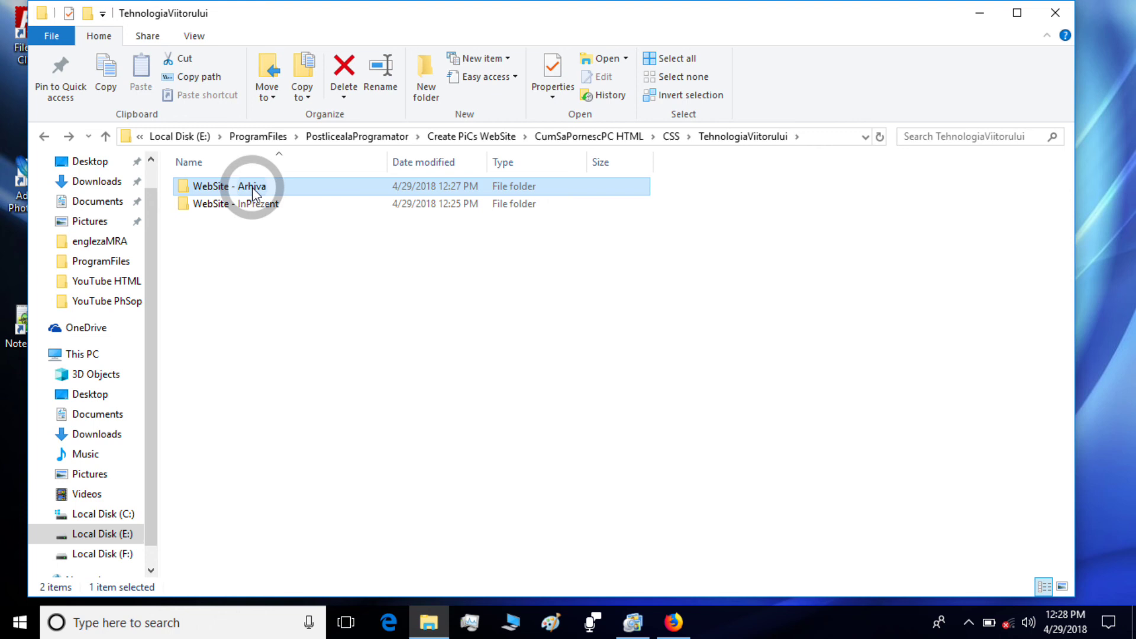
{"action": "double_click", "coordinate": [253, 190]}
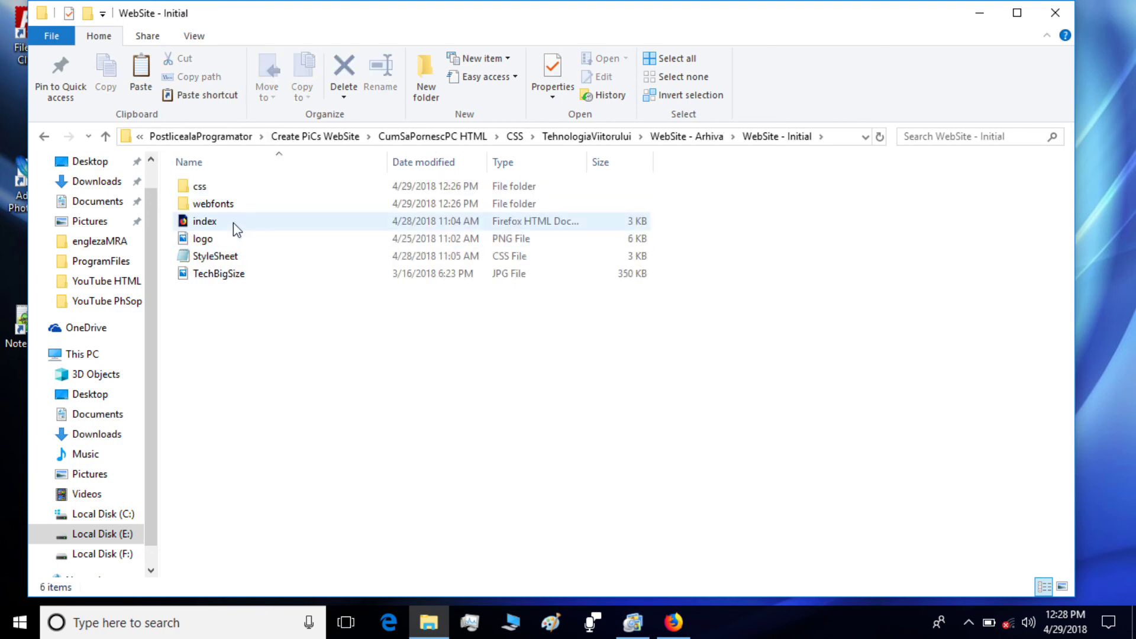
{"action": "left_click", "coordinate": [40, 139]}
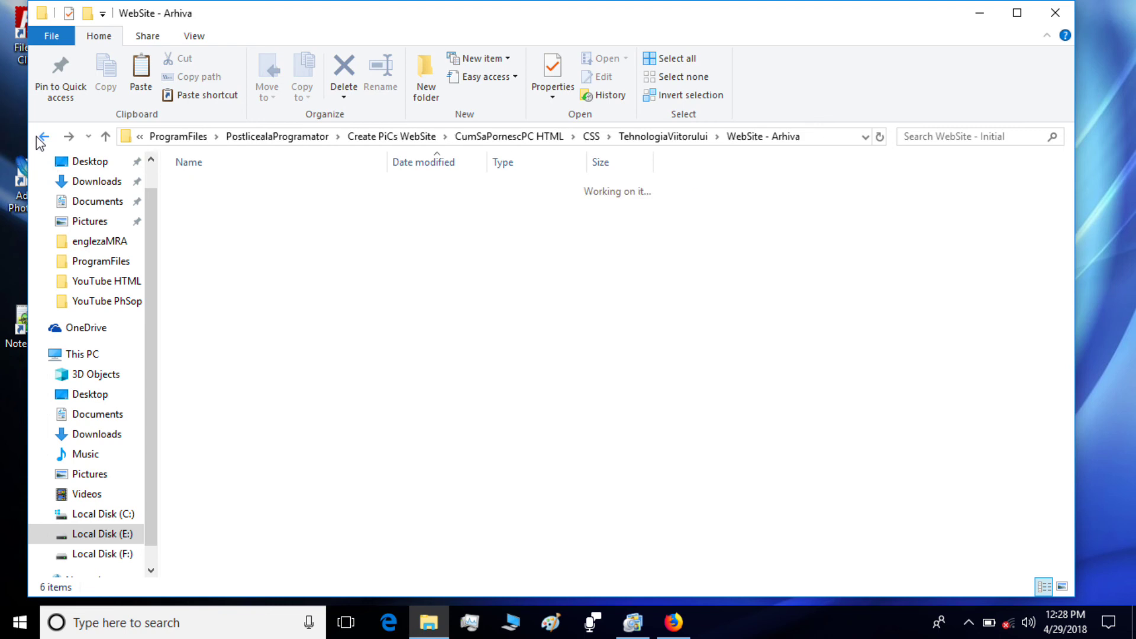
{"action": "left_click", "coordinate": [41, 137]}
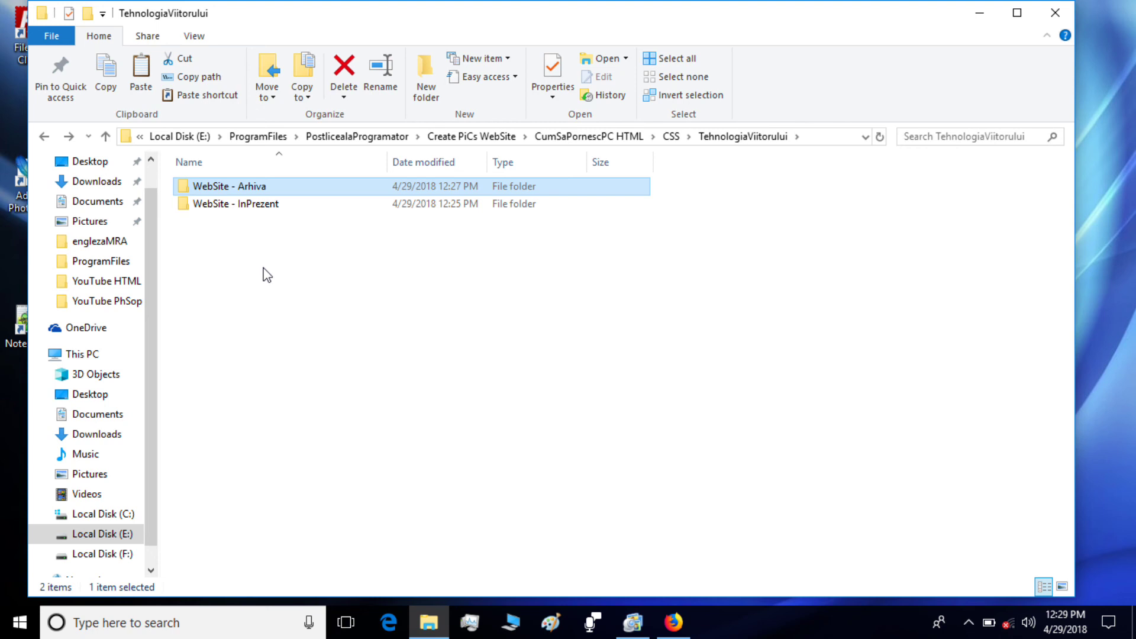
{"action": "left_click", "coordinate": [669, 621]}
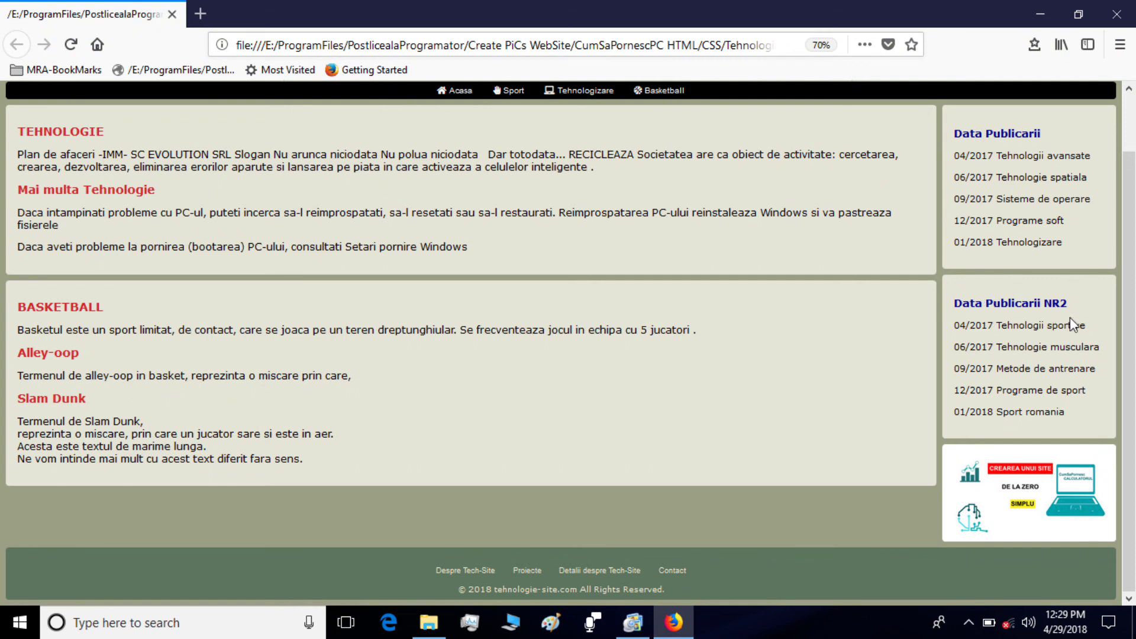
{"action": "left_click", "coordinate": [1043, 13]}
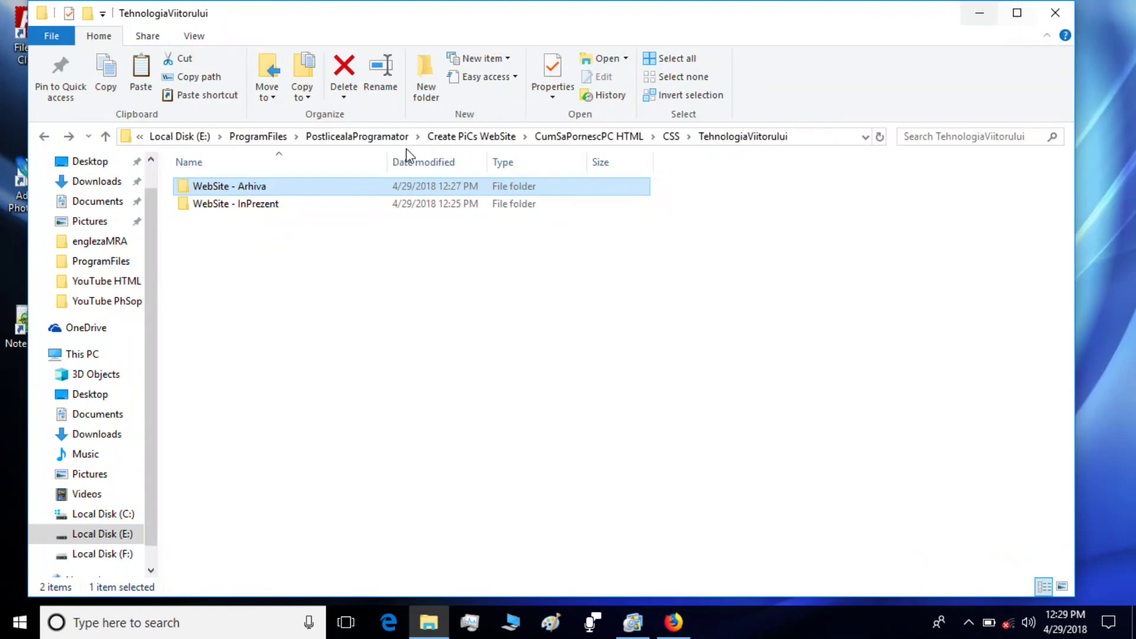
- Place another copy of the "WebSite - InPrezent" folder in "WebSite - Arhiva"
{"action": "left_click", "coordinate": [307, 204]}
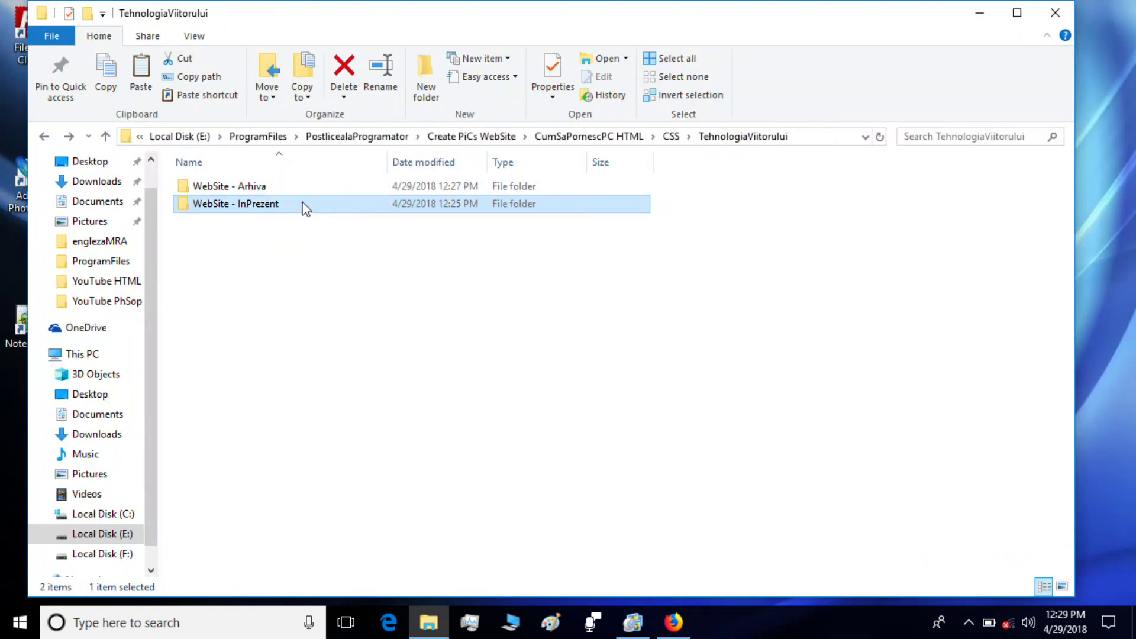
{"action": "double_click", "coordinate": [279, 190]}
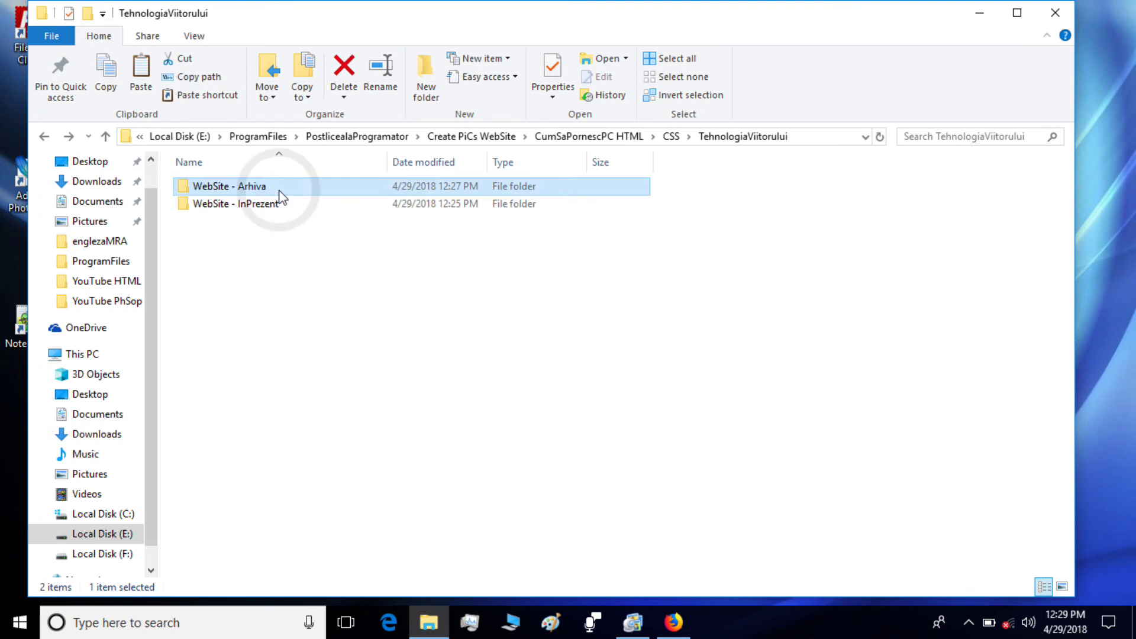
{"action": "left_click", "coordinate": [297, 287]}
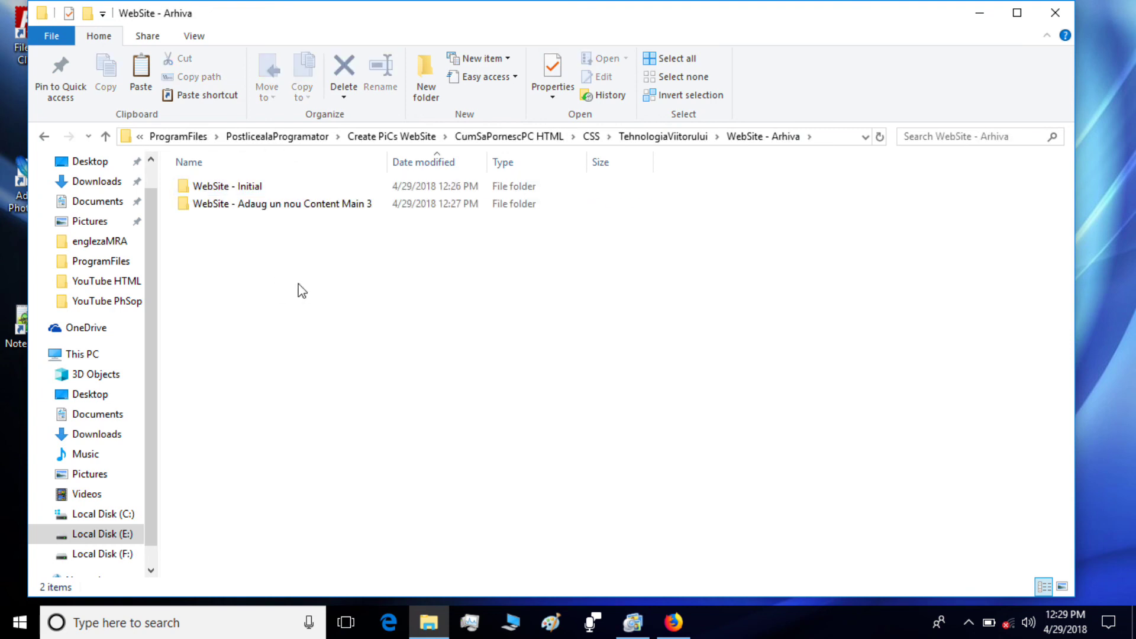
{"action": "key", "text": "ctrl+v"}
- Rename the new "WebSite - InPrezent" copy as "WebSite - Adaug un nou SideRight 3" and return to the TehnologiaViitorului folder
{"action": "right_click", "coordinate": [295, 226]}
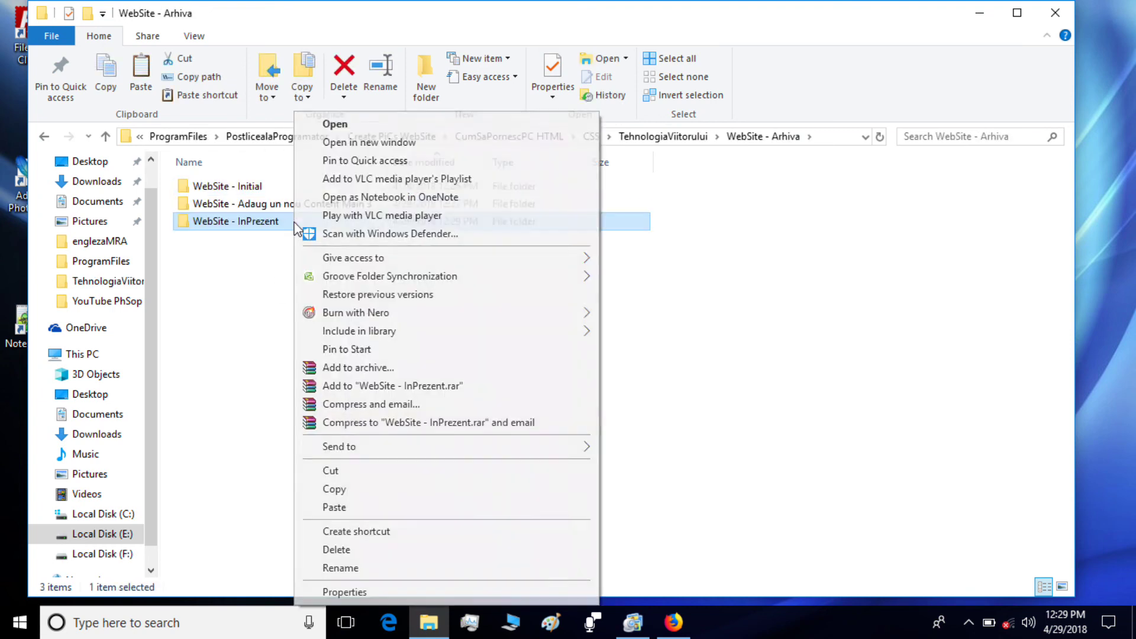
{"action": "left_click", "coordinate": [355, 569]}
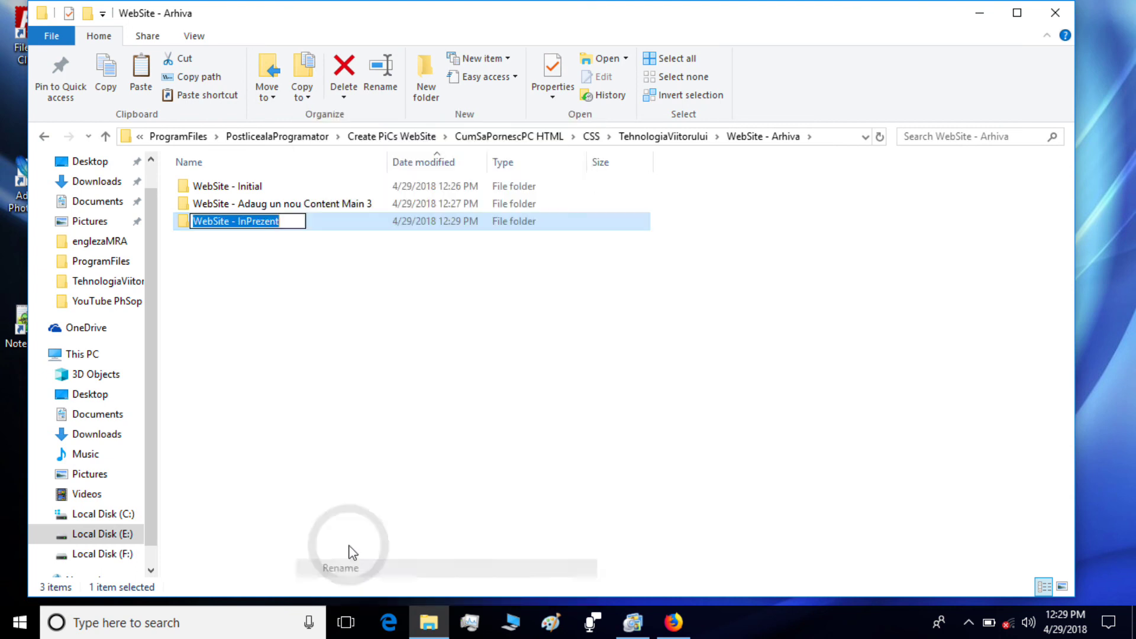
{"action": "double_click", "coordinate": [264, 221]}
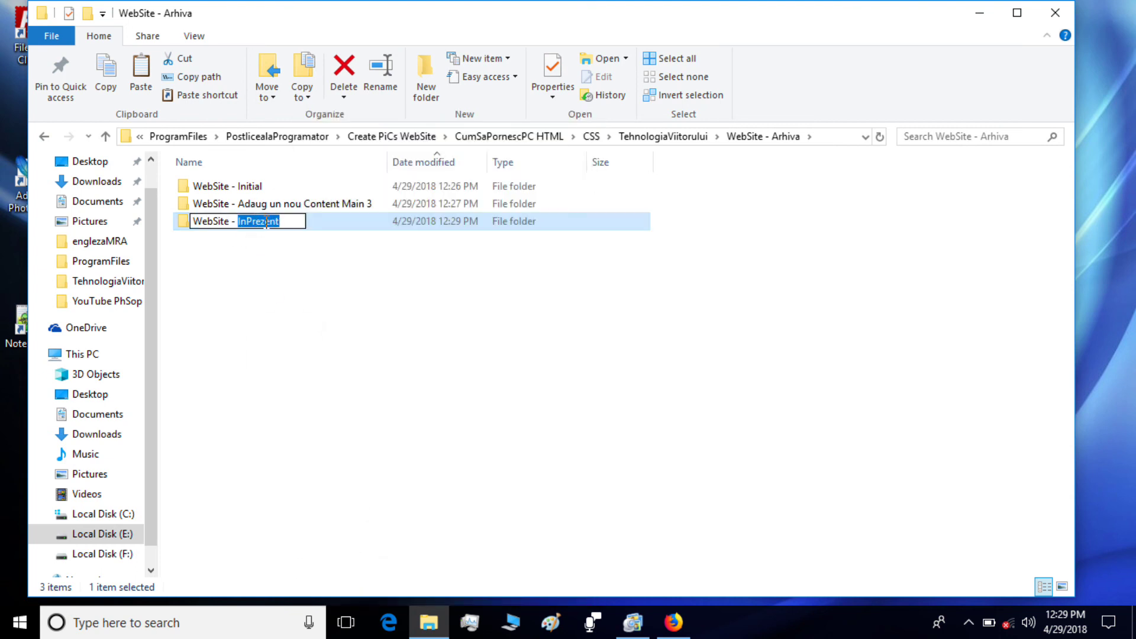
{"action": "type", "text": "Adaug un nou "}
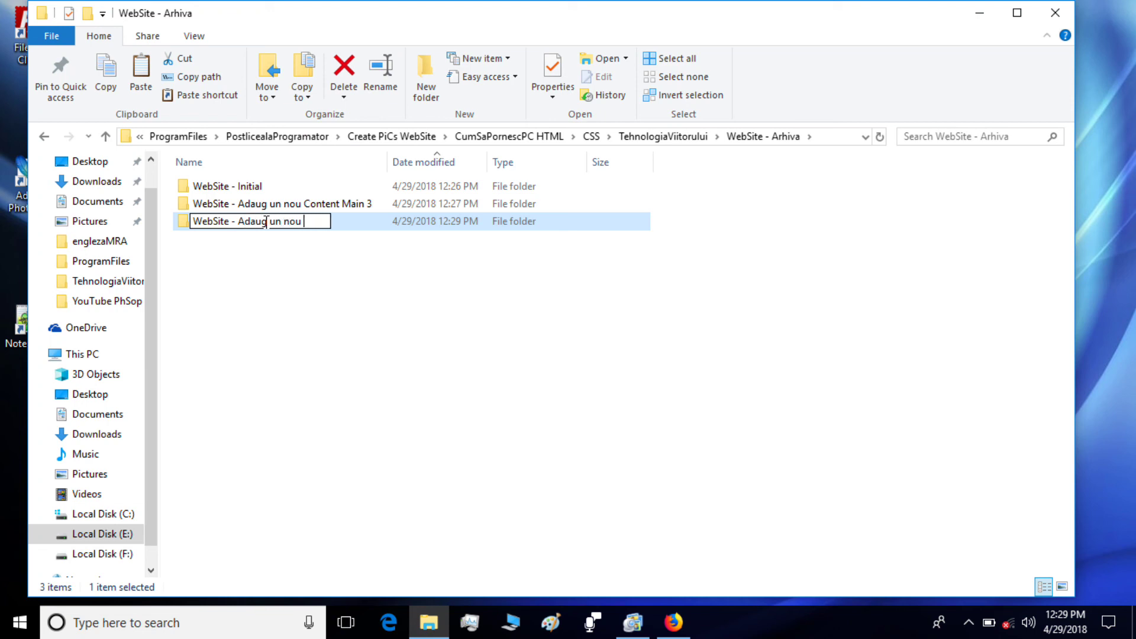
{"action": "type", "text": "SideRi"}
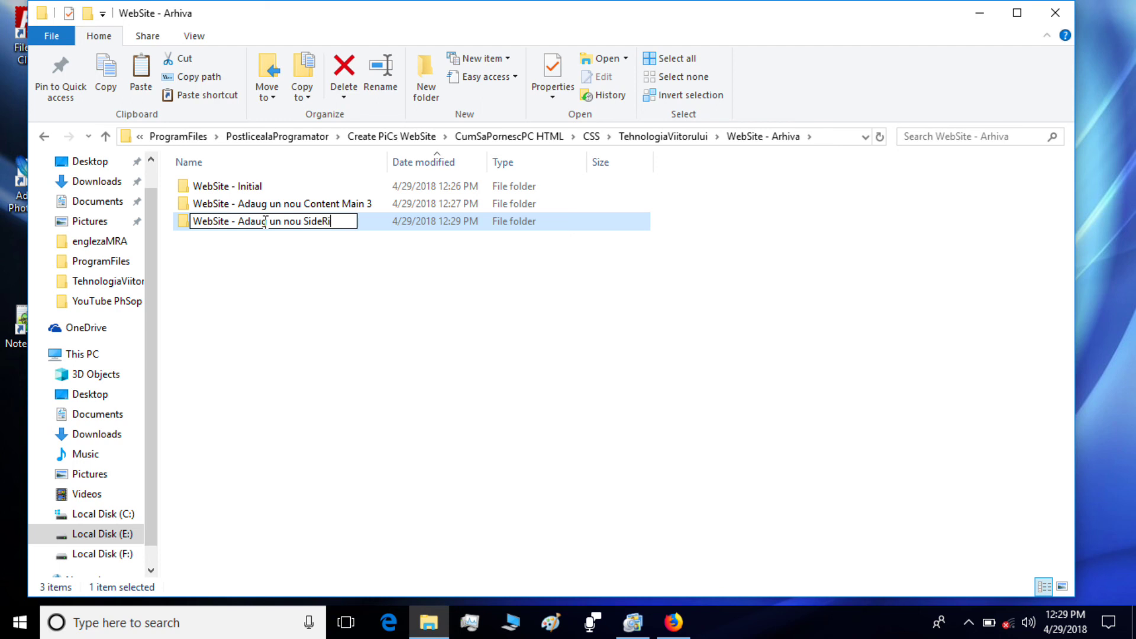
{"action": "type", "text": "ght 3"}
{"action": "left_click", "coordinate": [318, 303]}
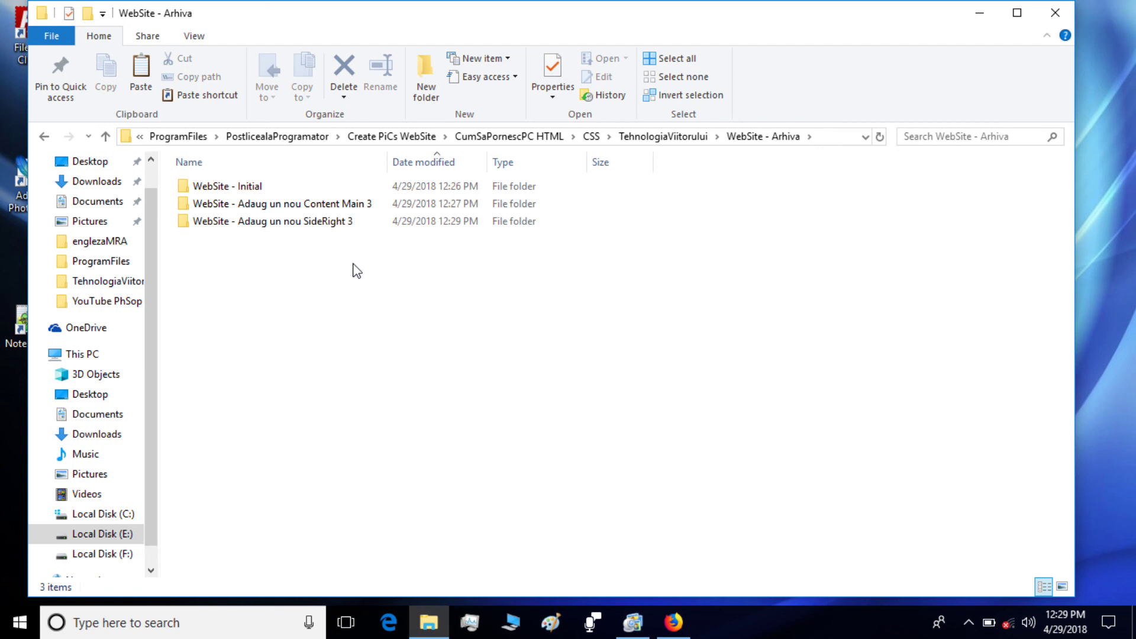
{"action": "mouse_move", "coordinate": [334, 227]}
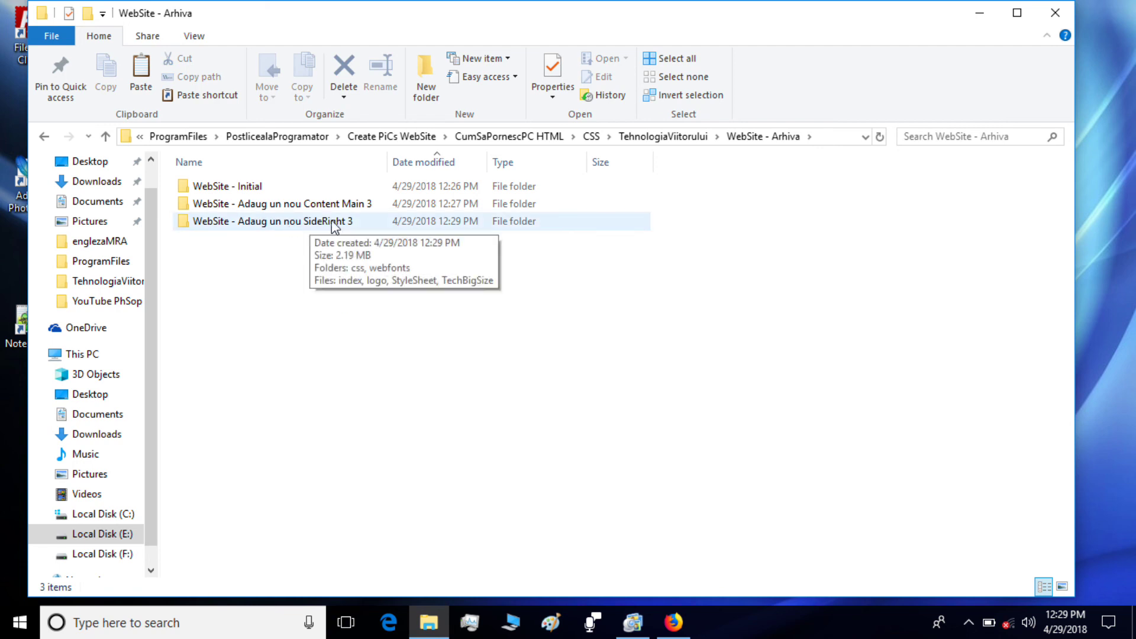
{"action": "left_click", "coordinate": [45, 138]}
{"action": "left_click", "coordinate": [384, 321]}
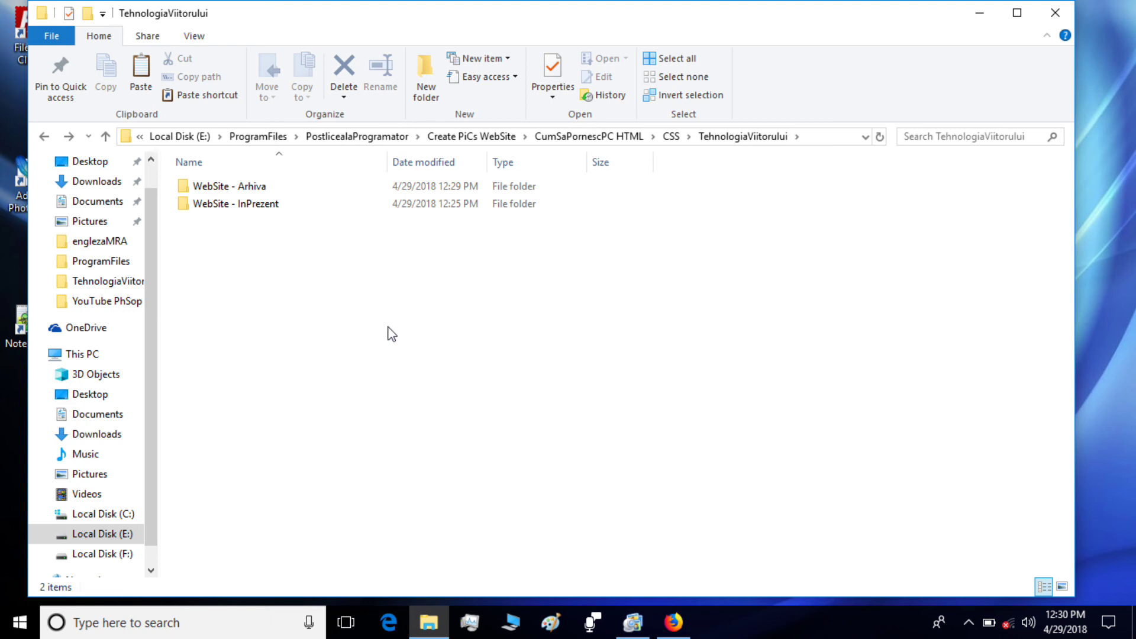
{"action": "left_click", "coordinate": [634, 622]}
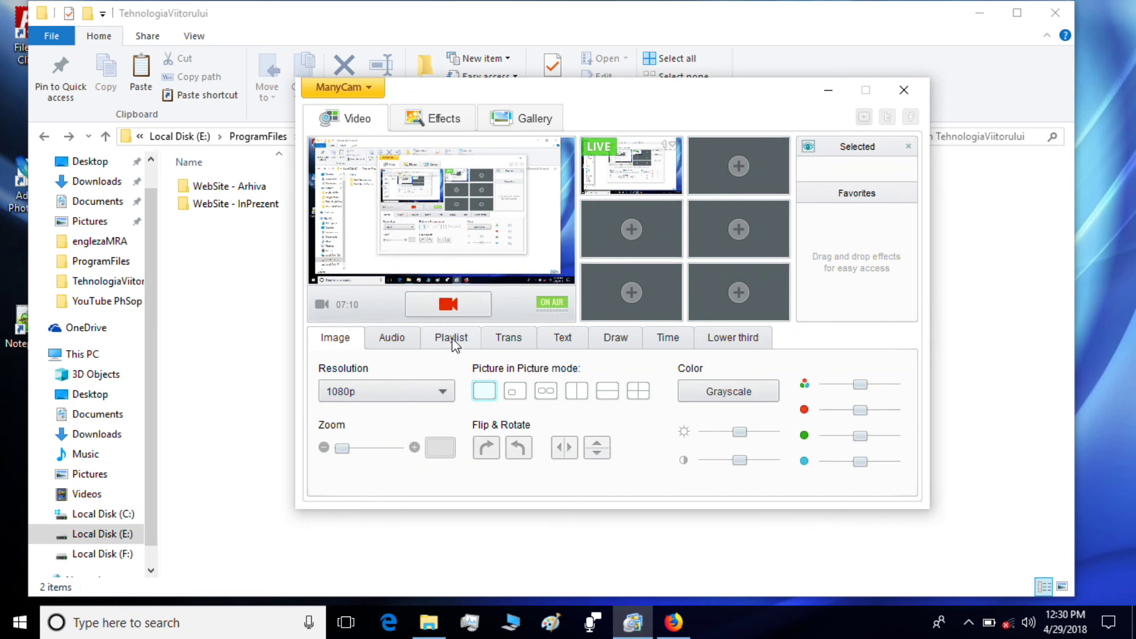